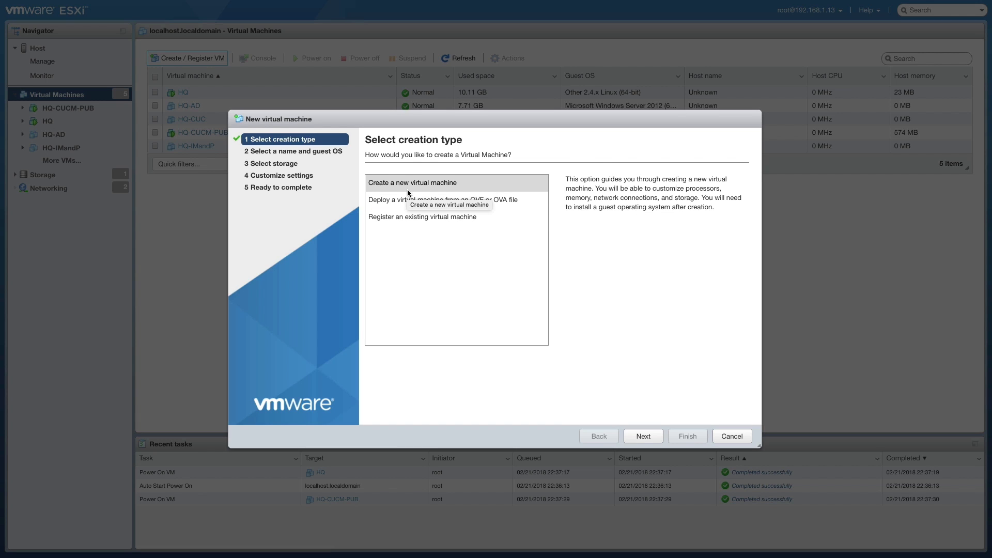
Step: Start a Deploy from OVF/OVA wizard and name the virtual machine HQ-CUE
click(494, 202)
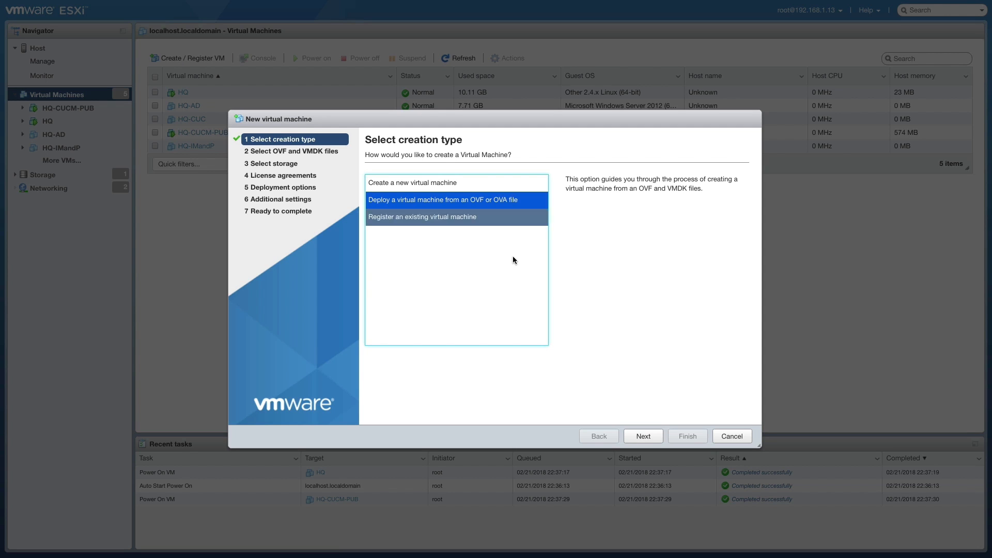
click(642, 437)
click(383, 193)
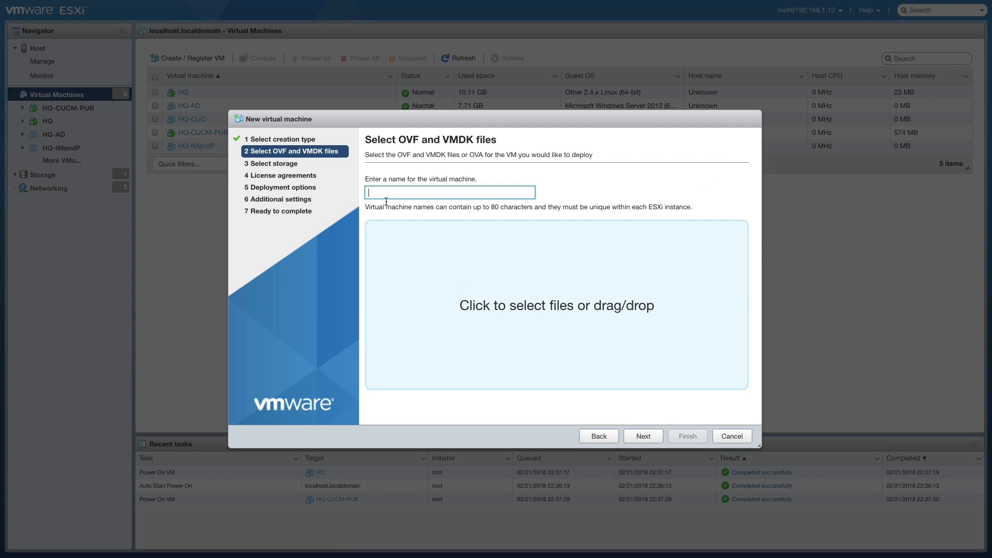
text(HQ-CUE)
Step: Load CUE-Virtual-9.0.5.ova, keep datastore1, thin provisioning and HQ-PG, and finish deployment
drag(760, 174, 519, 279)
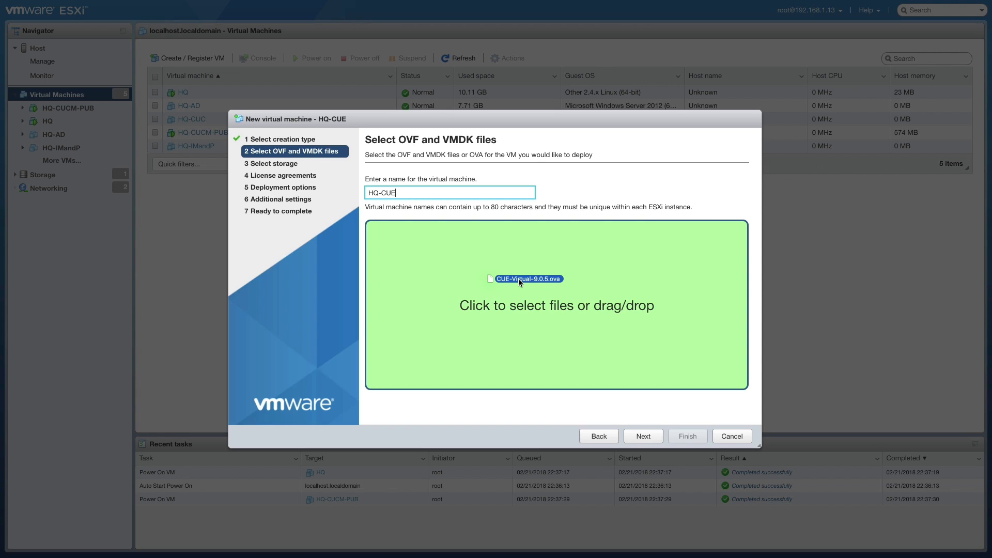
drag(518, 277, 518, 278)
click(644, 437)
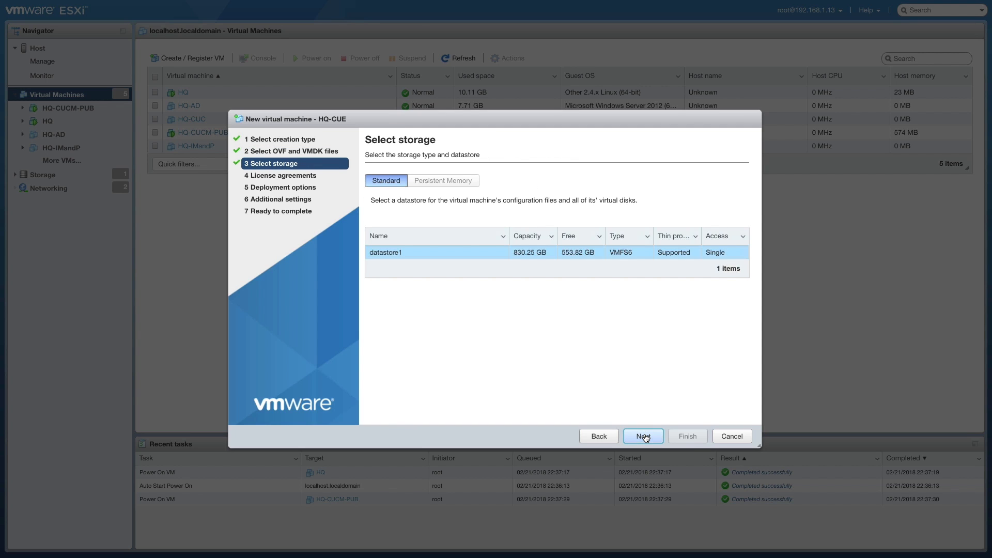
click(641, 437)
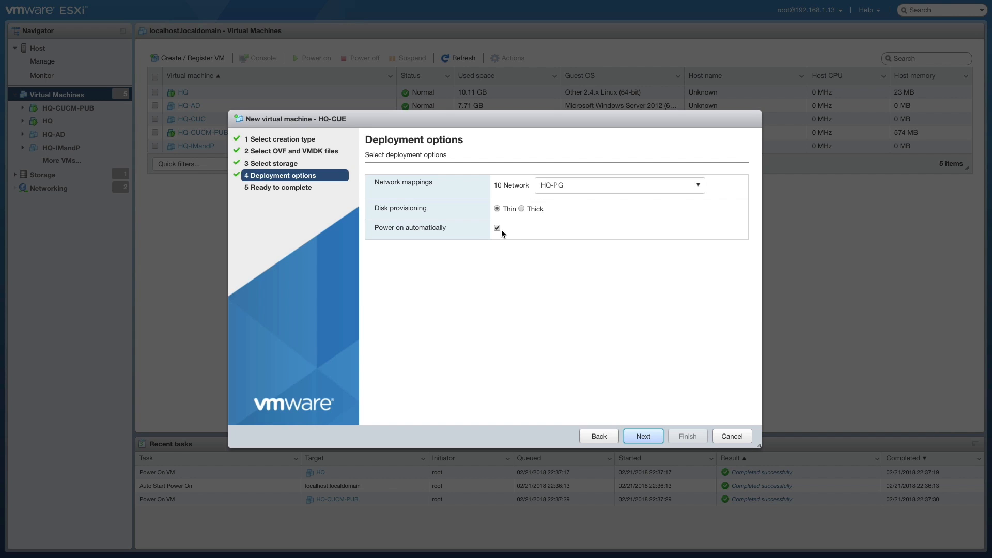
click(646, 437)
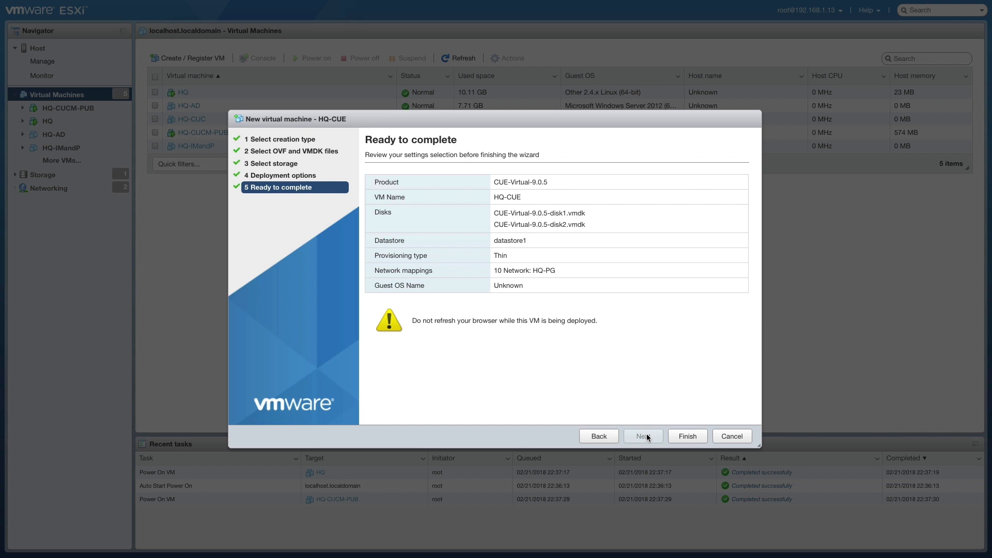
click(688, 437)
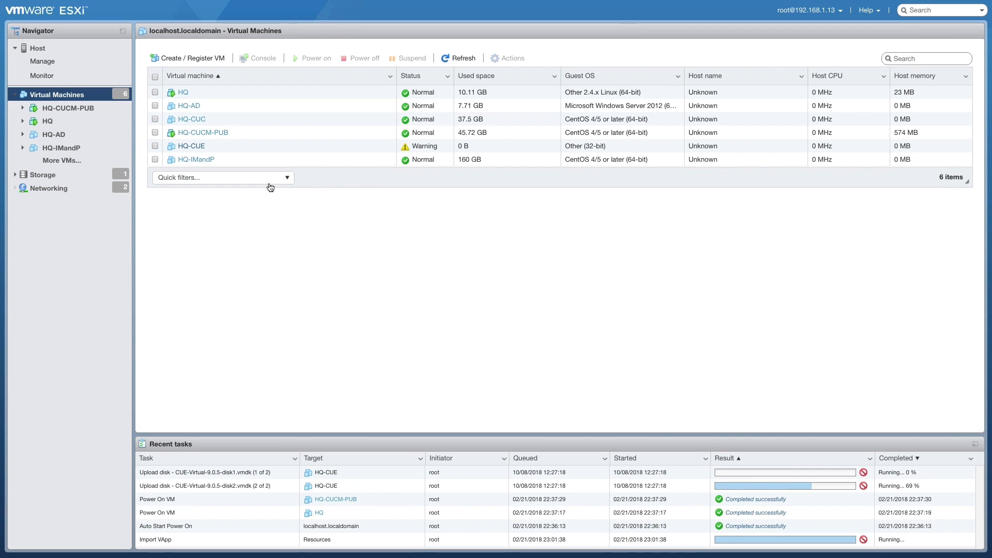
Step: Dismiss the power-on failure and guest OS warnings, power on HQ-CUE, and view its console
click(192, 146)
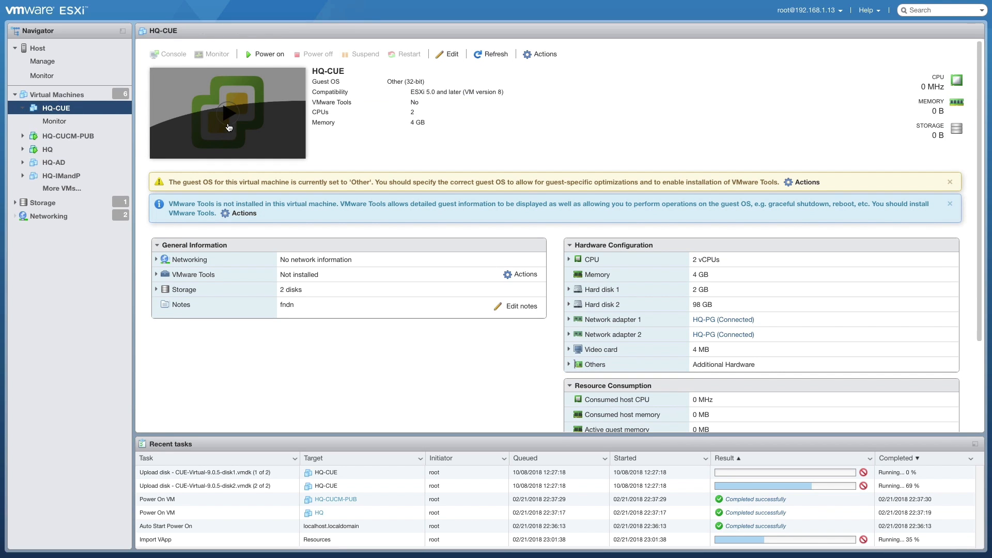
click(228, 115)
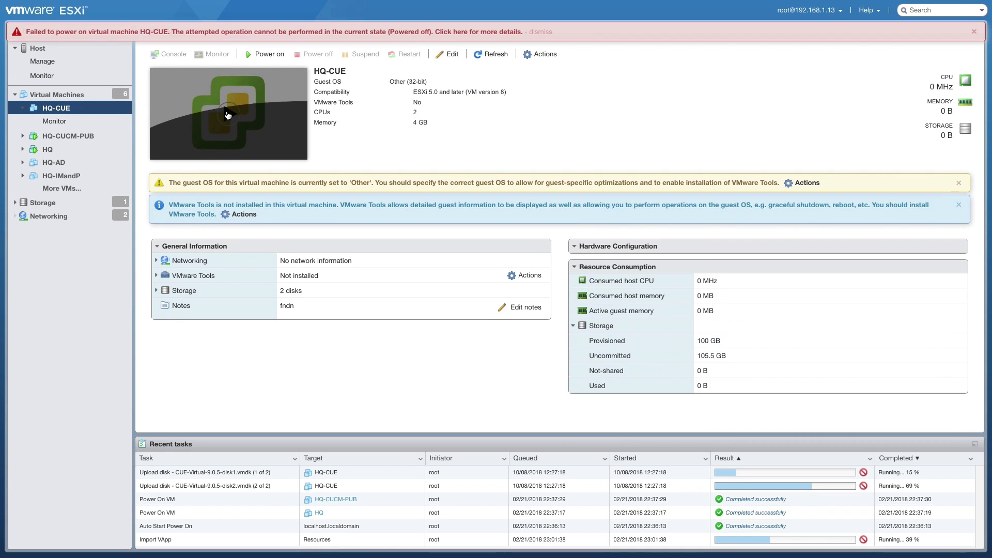
click(975, 33)
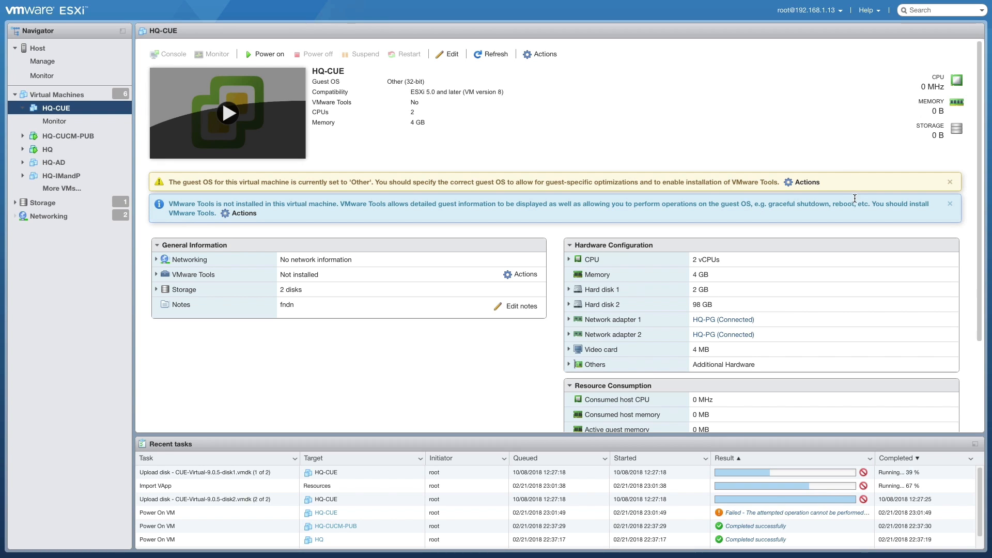
click(949, 182)
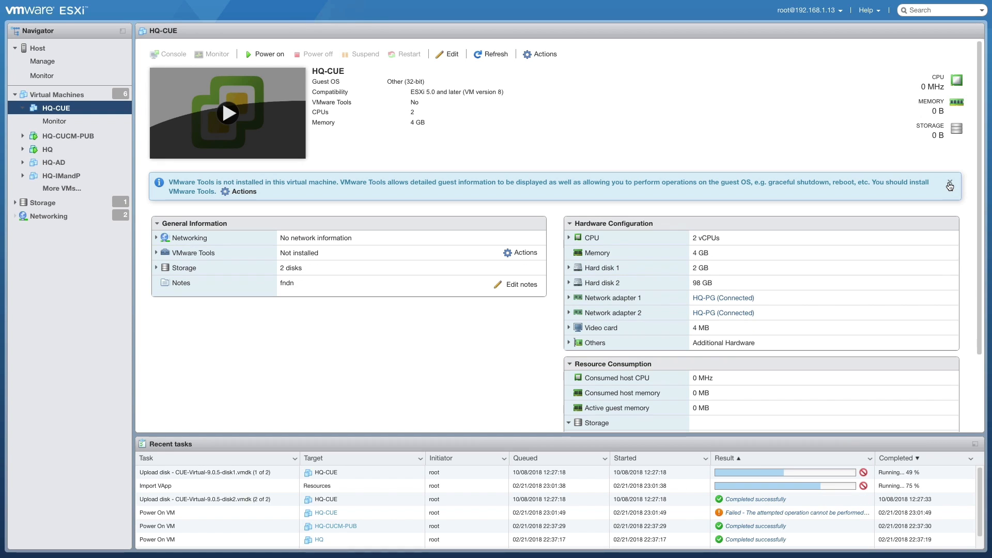
click(237, 113)
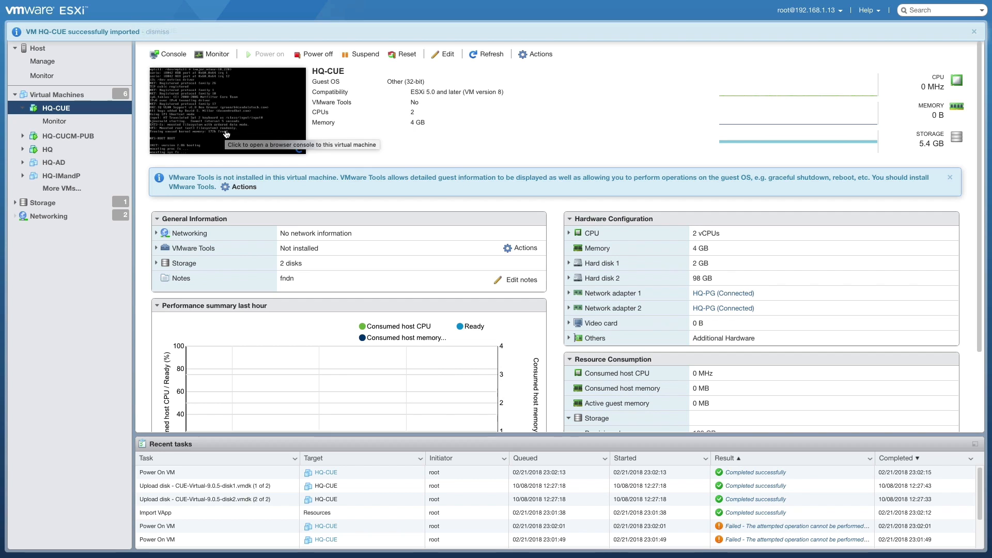
click(226, 135)
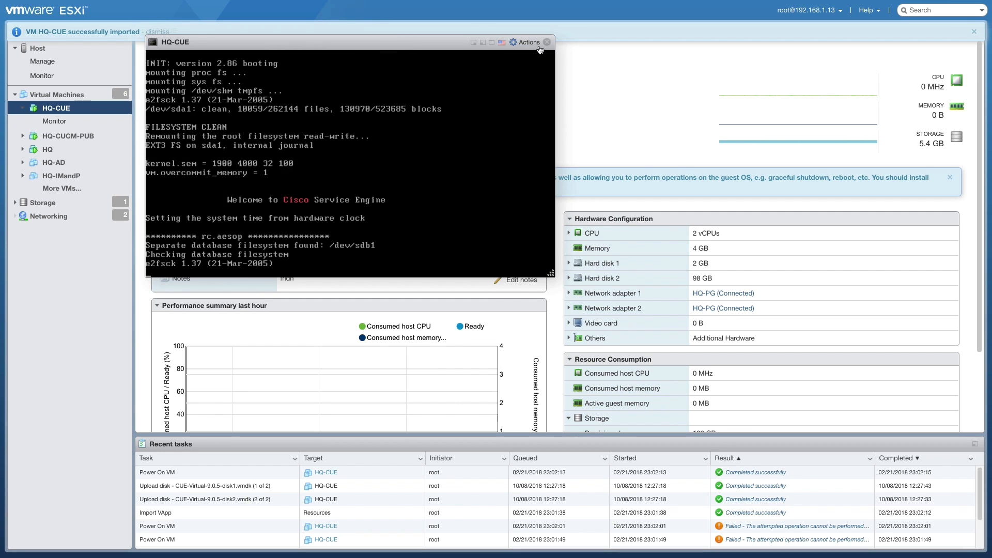
Step: Open the HQ-CUE console in its own enlarged tab and agree to start initial setup
click(519, 43)
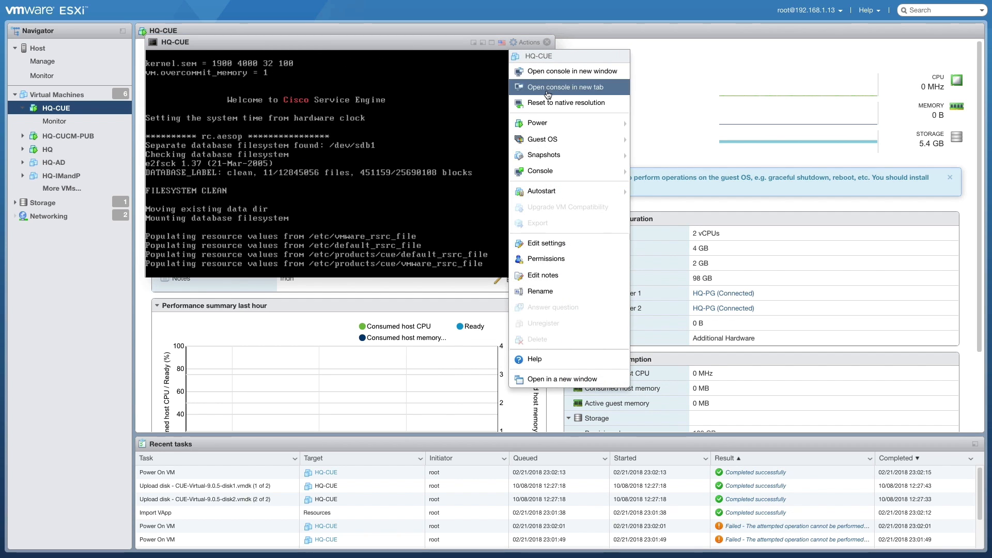
click(548, 88)
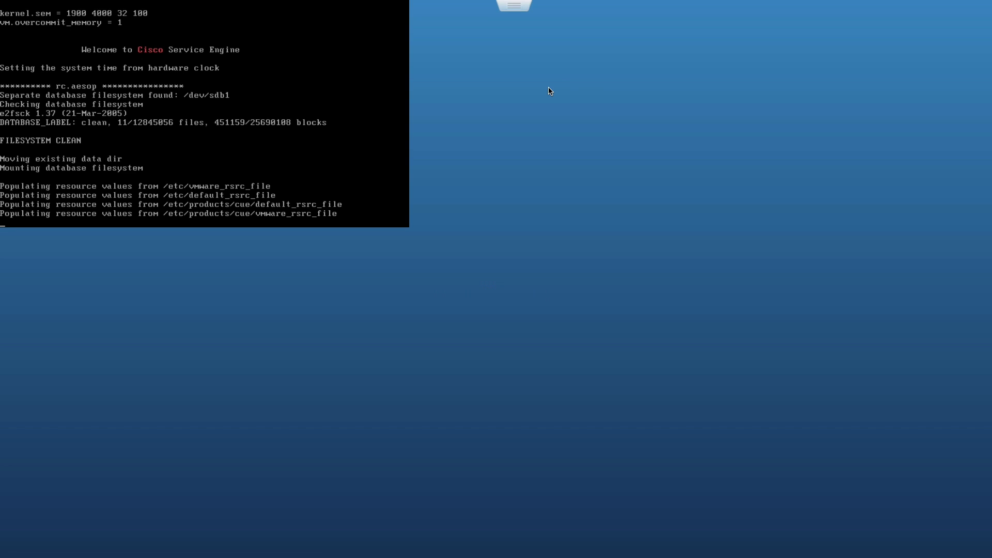
key(ctrl+plus)
key(ctrl+plus)
key(ctrl+plus)
key(ctrl+plus)
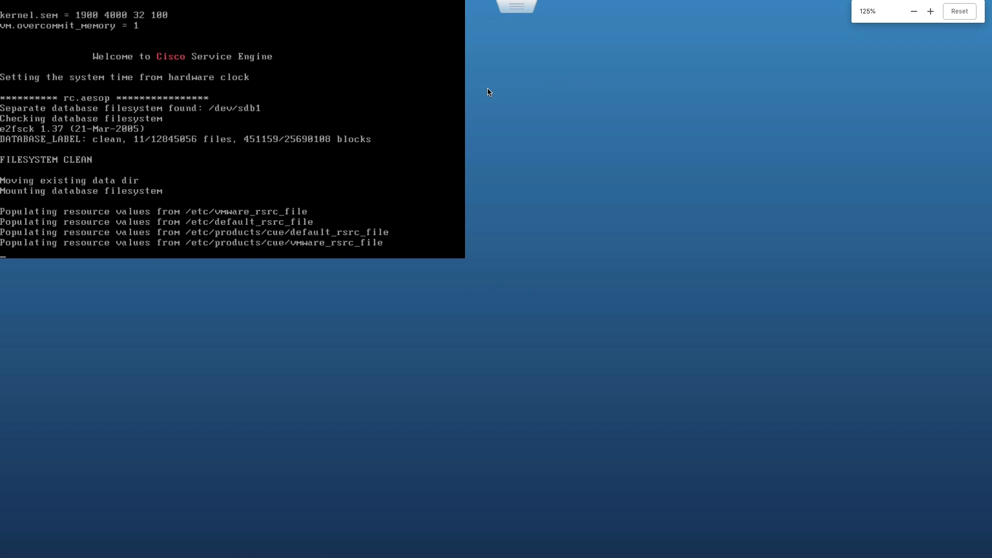
key(ctrl+plus)
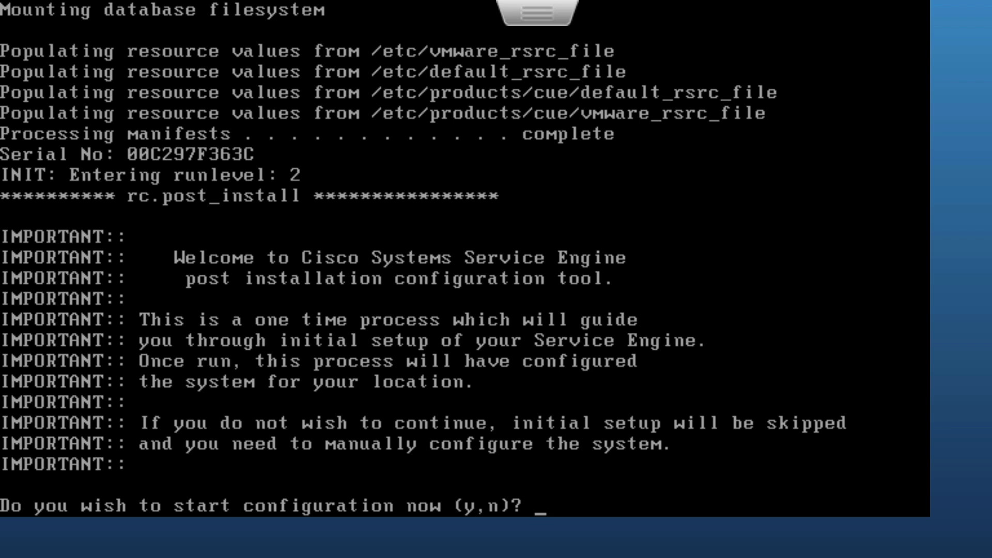
text(y)
key(Return)
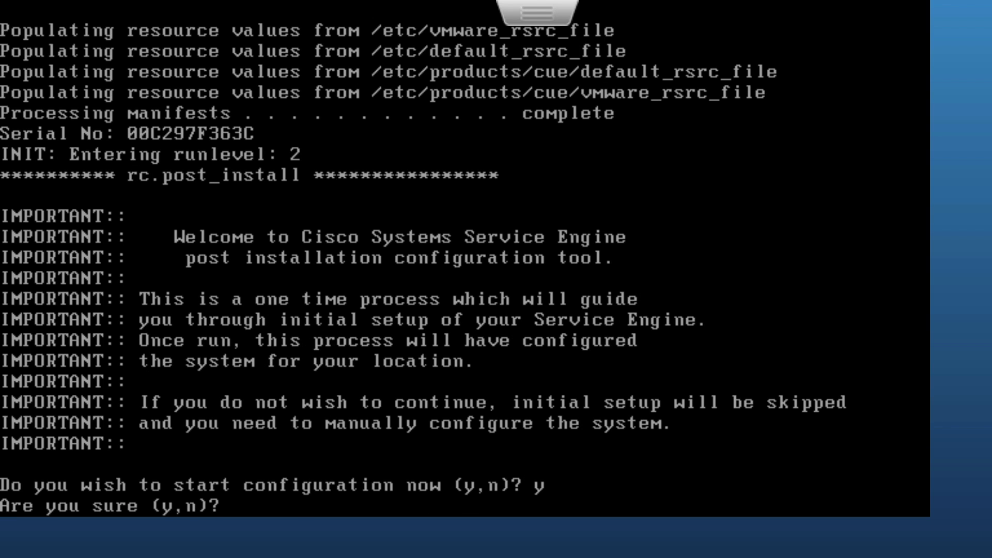
text(y)
key(Return)
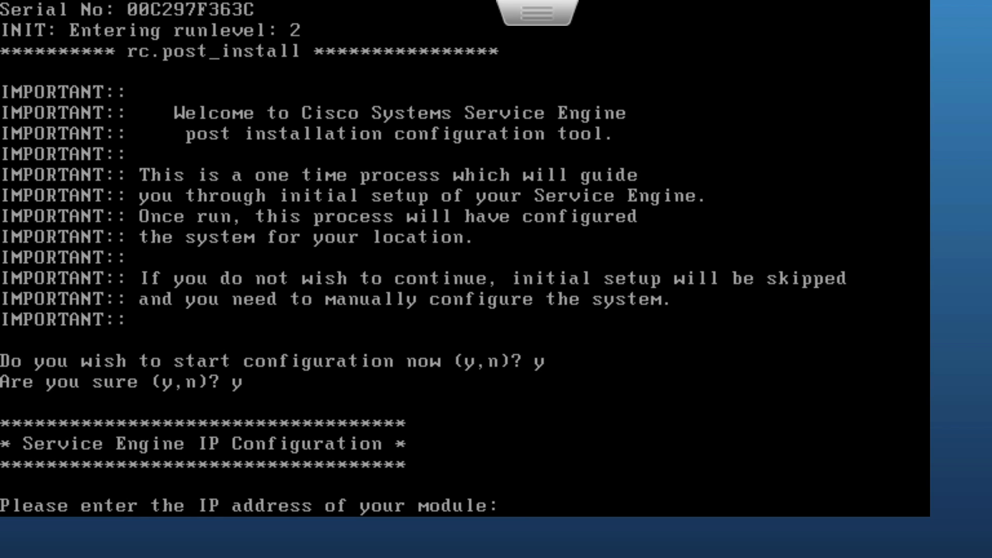
Step: Enter IP 10.3.3.6, netmask 255.255.255.0, gateway 10.3.3.100, confirm, and set hostname HQ-CUE
text(10.3.3.6)
key(Return)
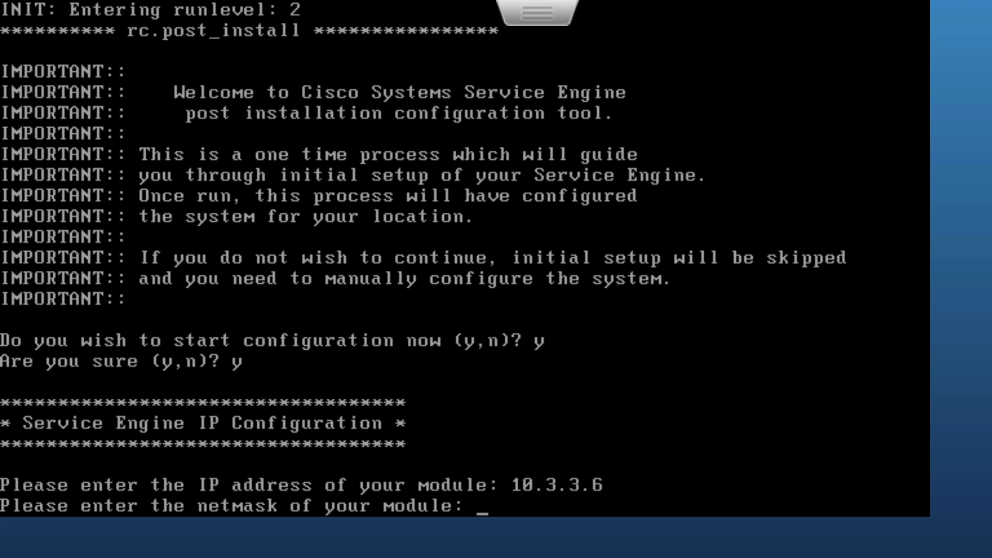
text(255.255.255.0)
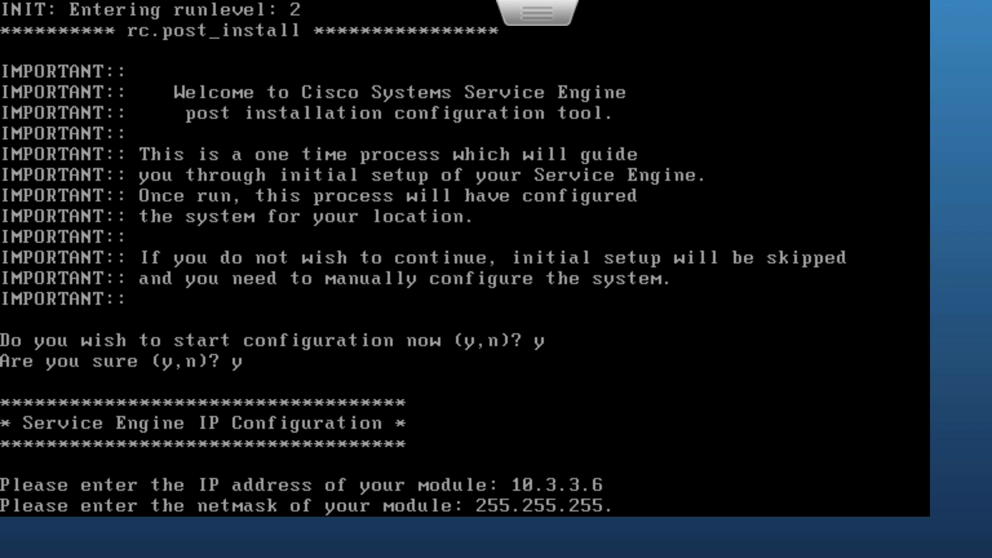
key(Return)
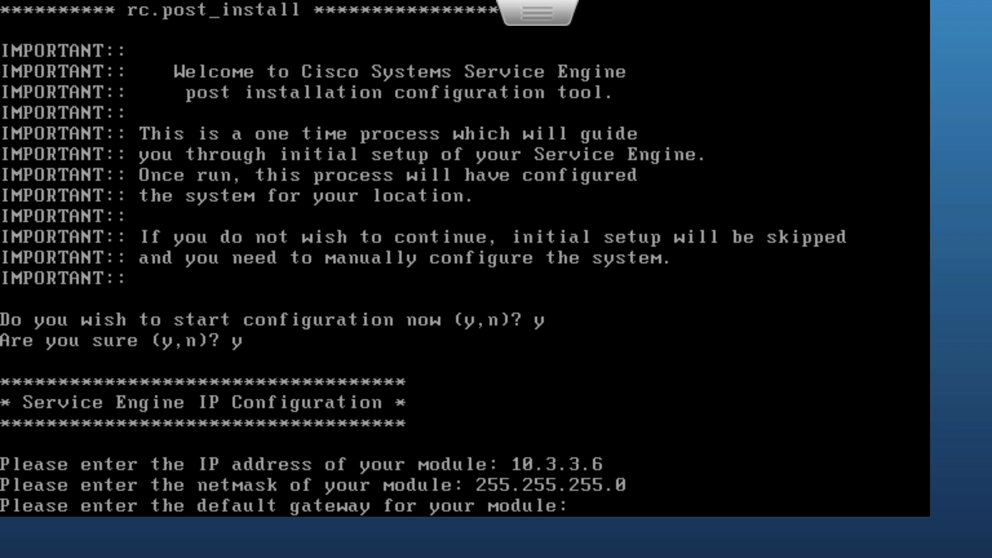
text(10.3.3.100)
key(Return)
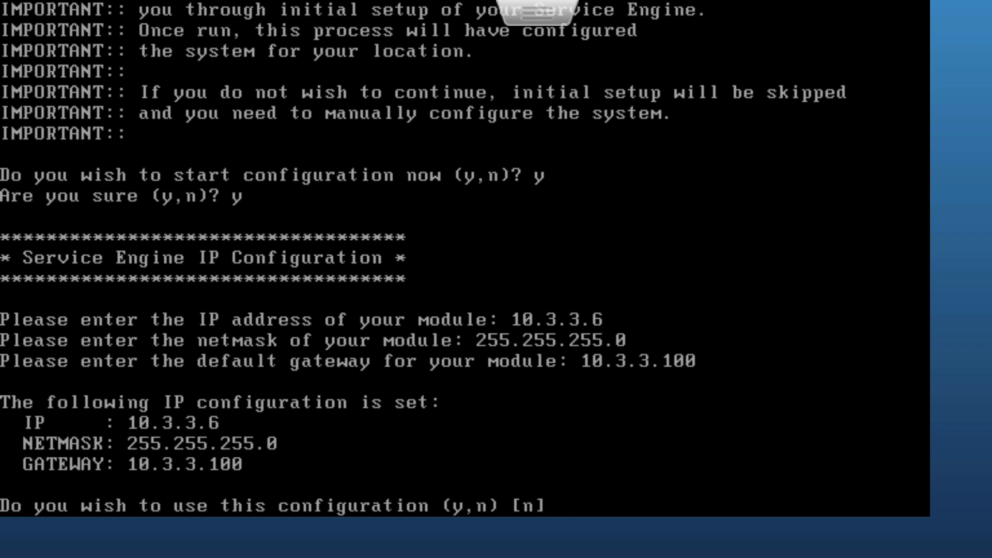
text(y)
key(Return)
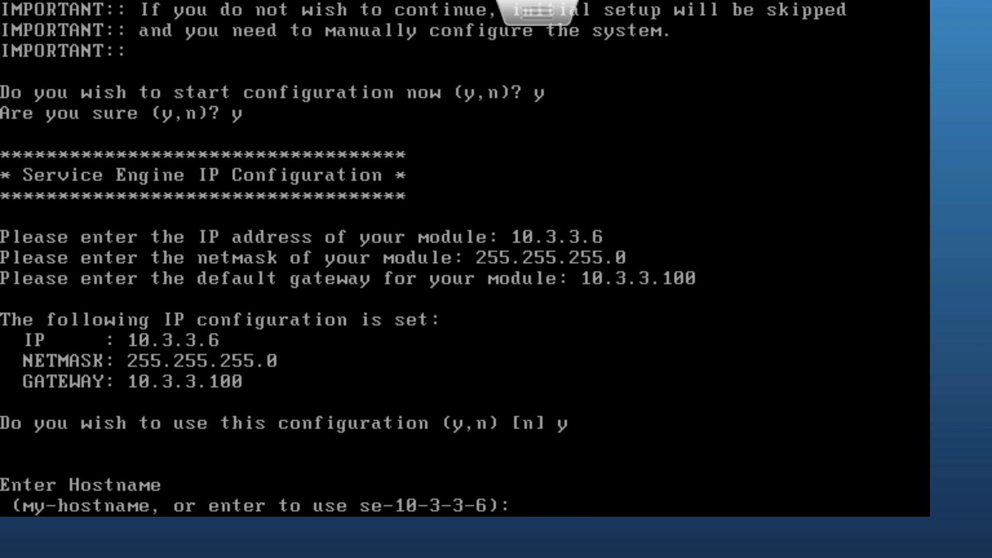
text(HQ-CUE)
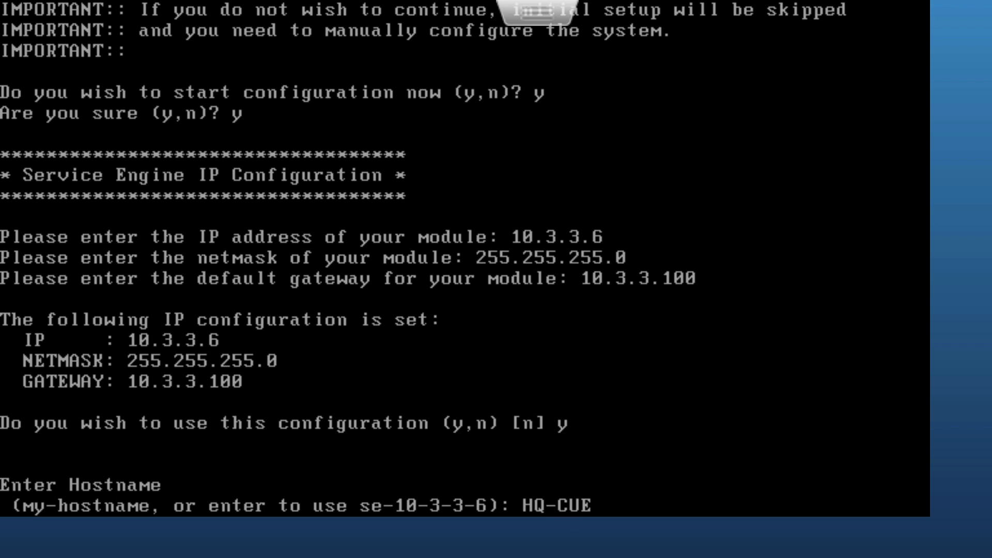
key(Return)
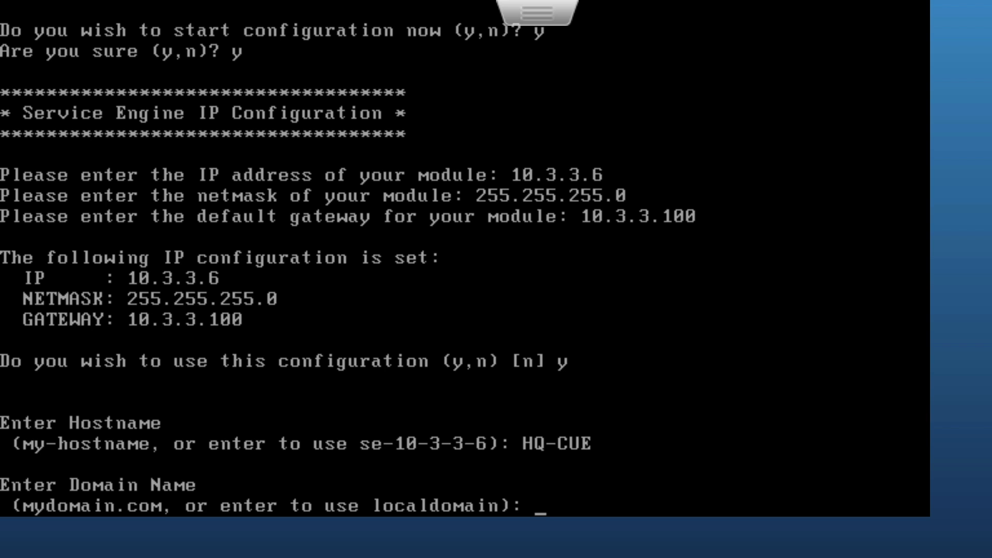
Step: Keep domain localdomain, continue without DNS, and use NTP server 10.3.3.100 with no secondary
key(Return)
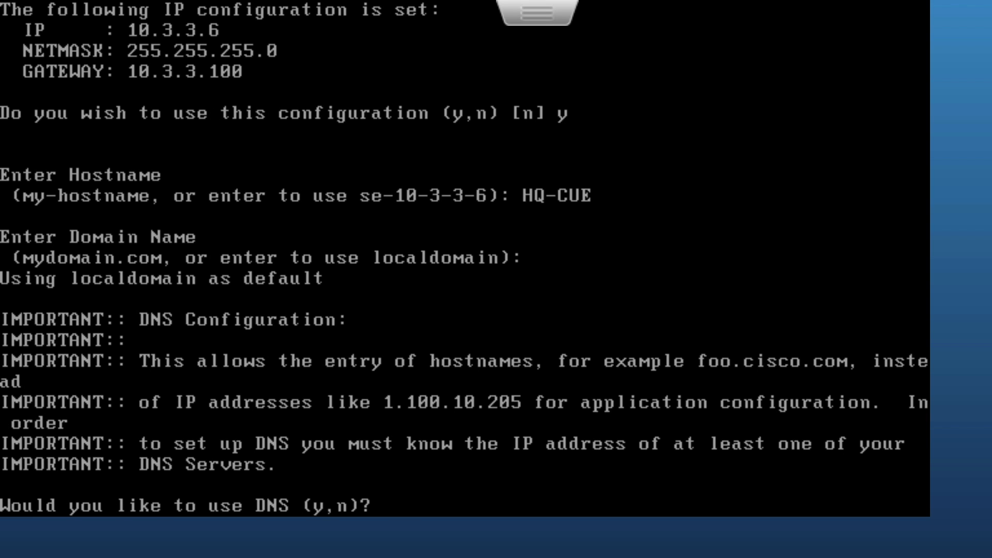
text(n)
key(Return)
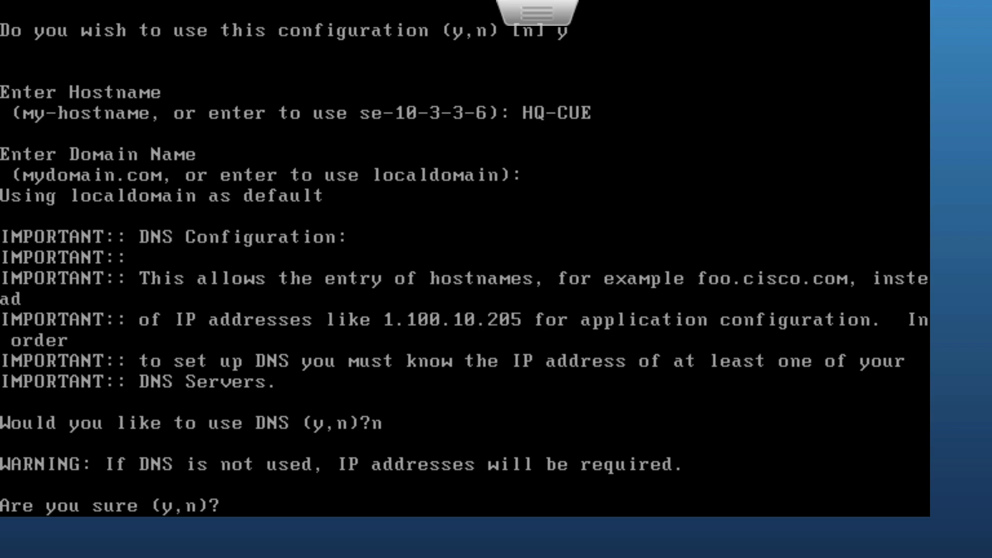
text(y)
key(Return)
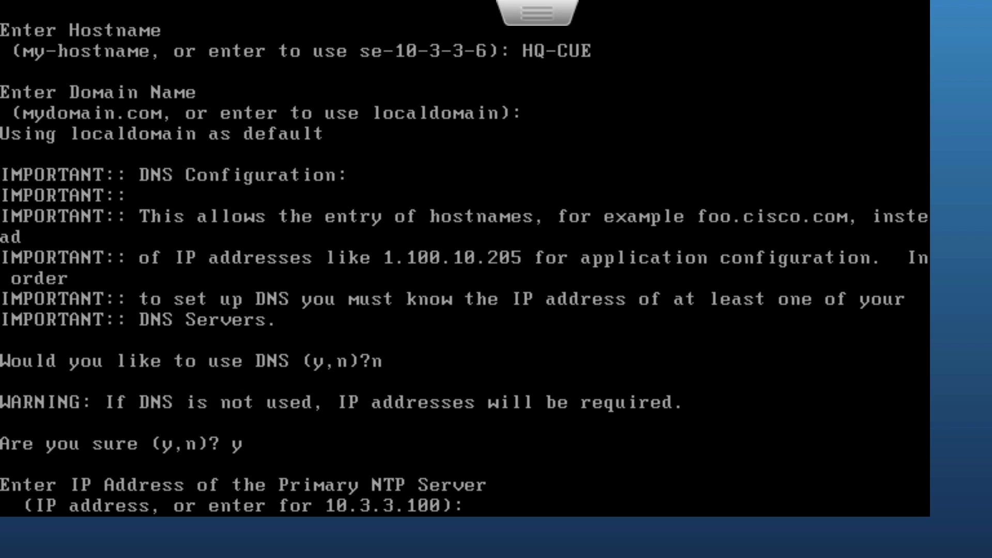
key(Return)
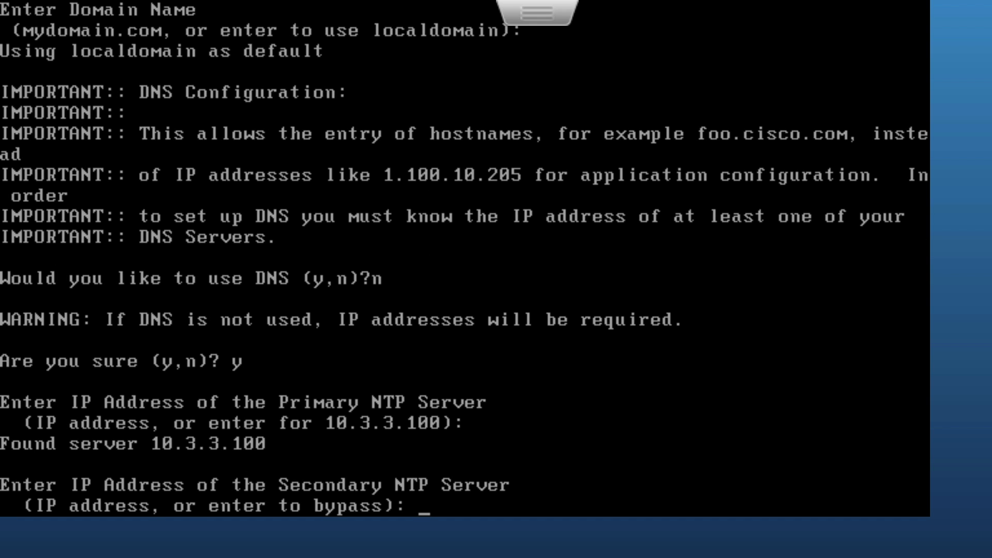
key(Return)
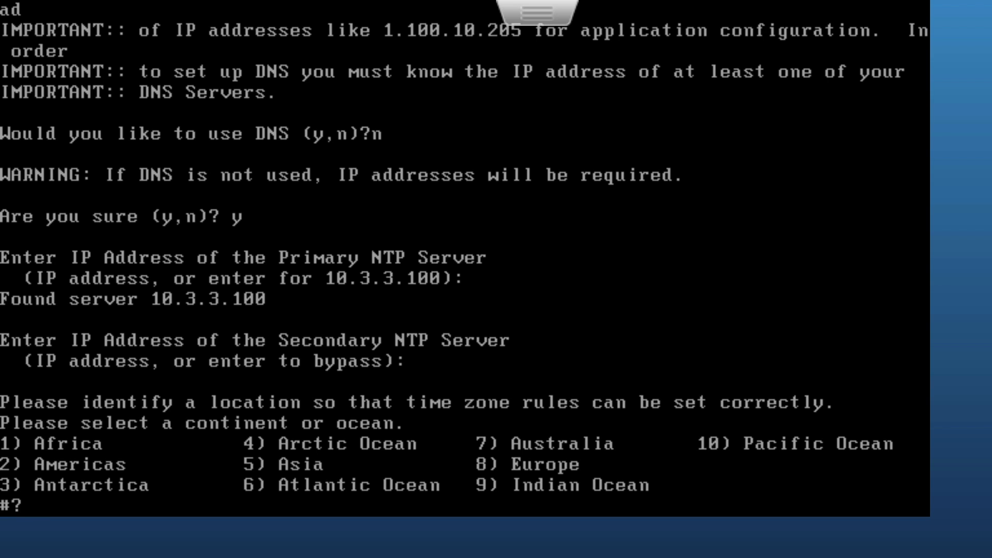
Step: Select Americas, United States (47) and Eastern Time, confirming the America/New_York time zone
key(Return)
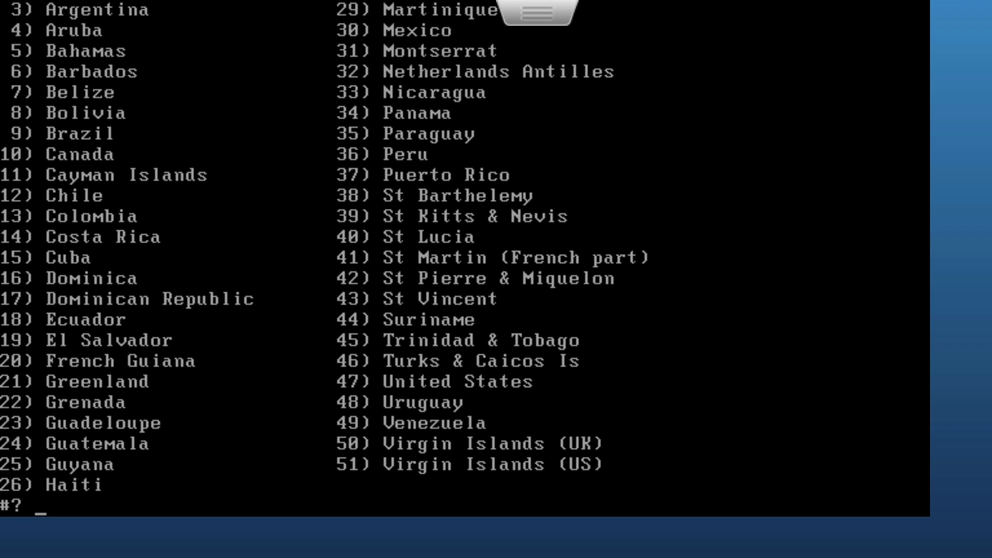
text(47)
key(Return)
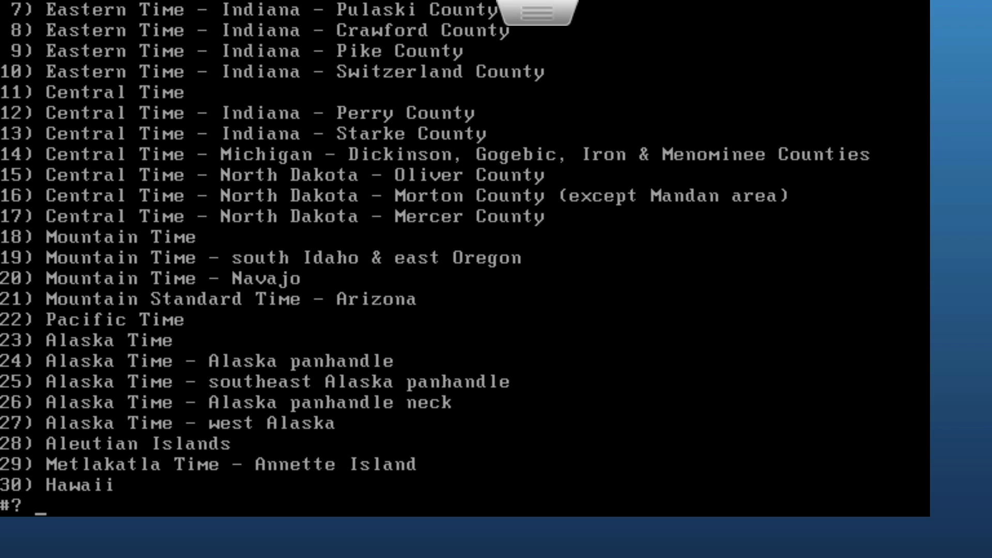
text(1)
key(Return)
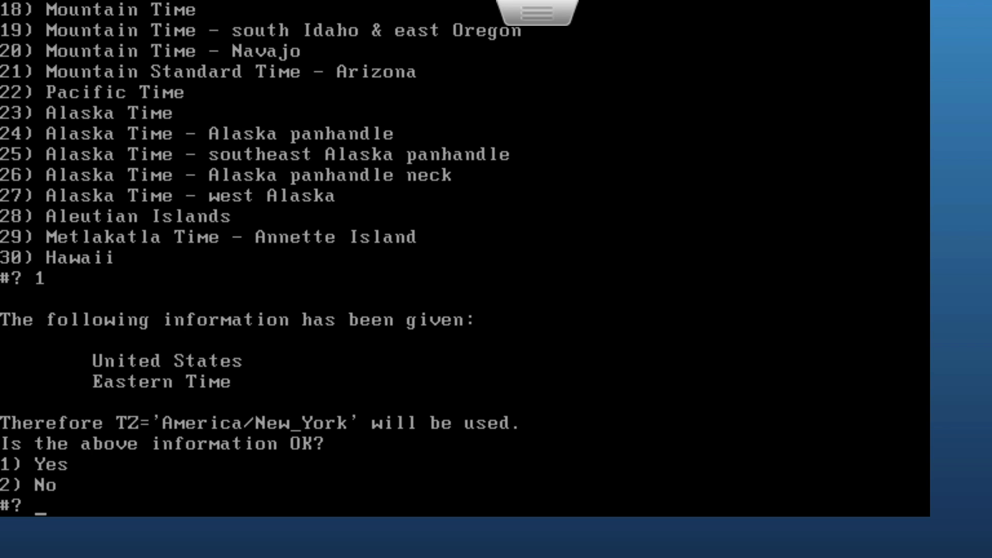
text(1)
key(Return)
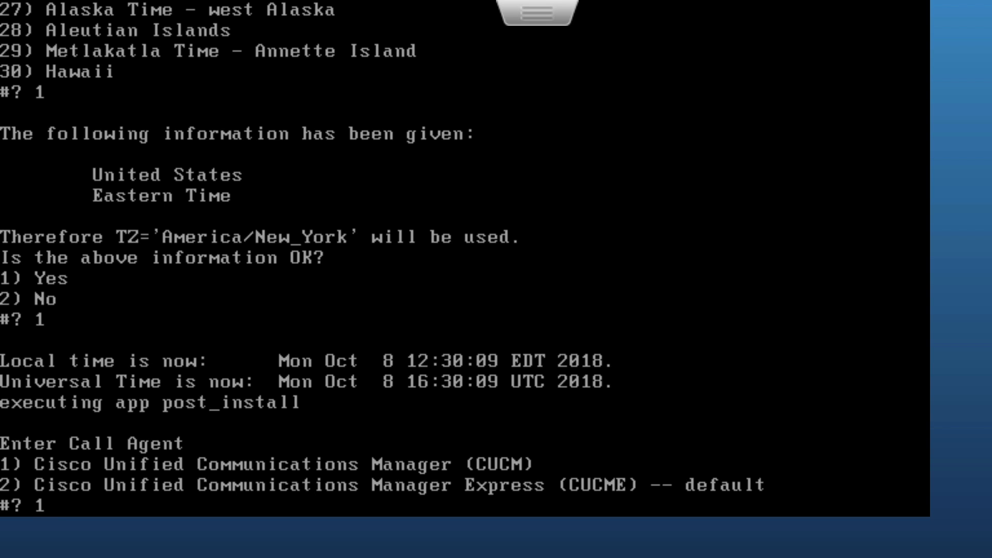
Step: Choose CUCM (1) as call agent and create admin user 'administrator' with a confirmed password
text(1)
key(Return)
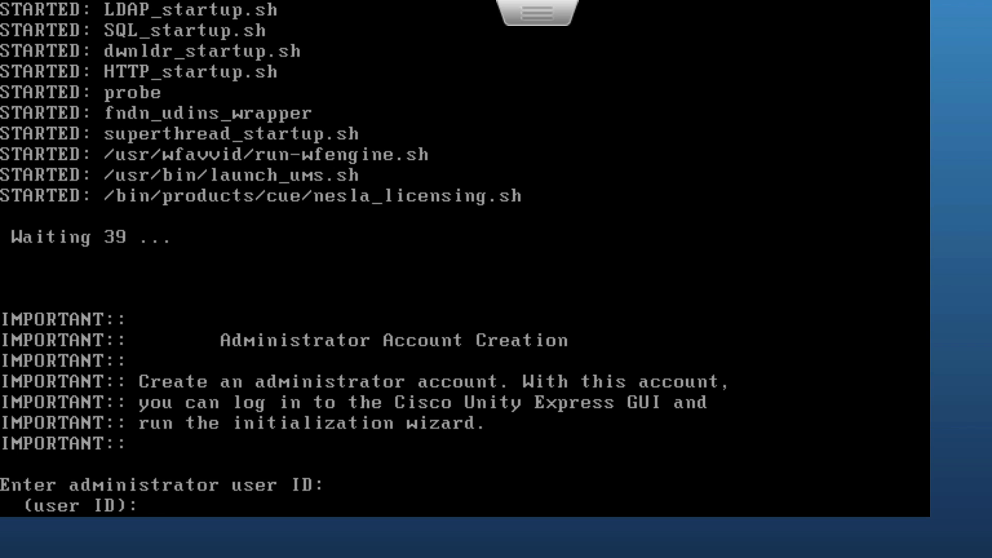
text(administrator)
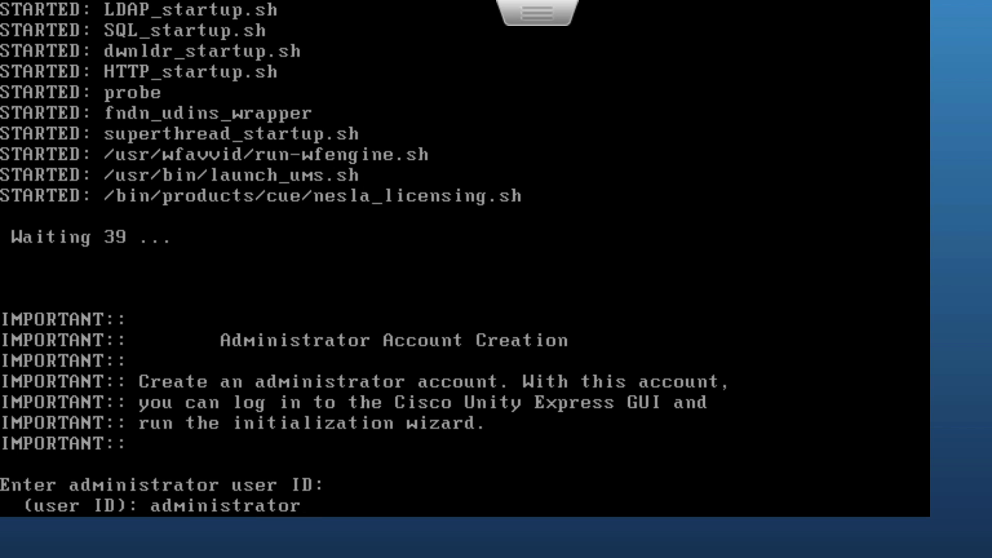
key(Return)
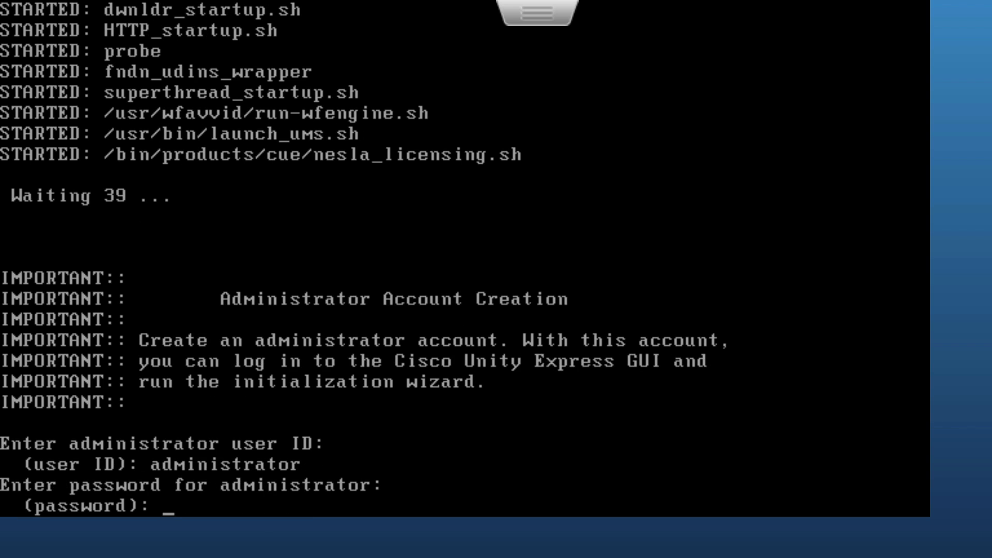
key(Return)
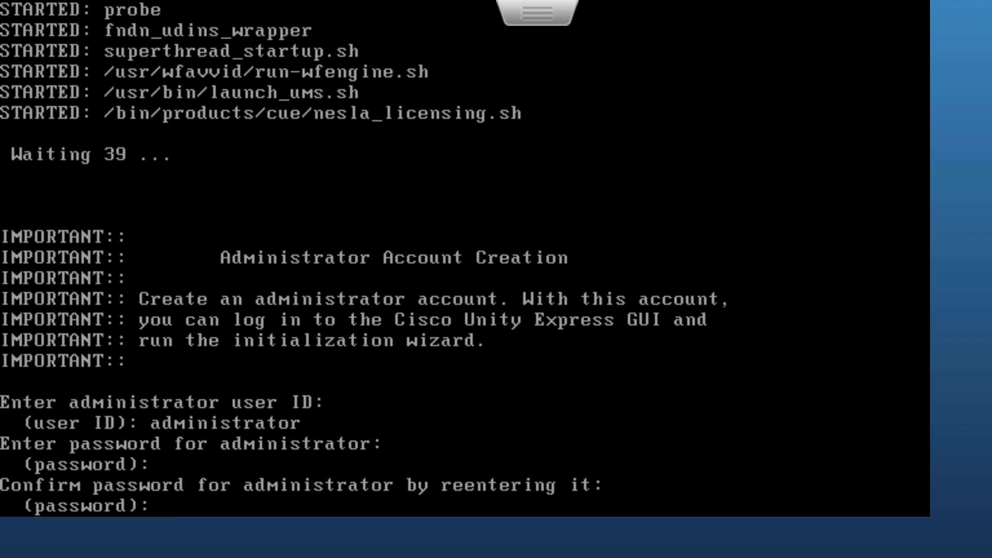
key(Return)
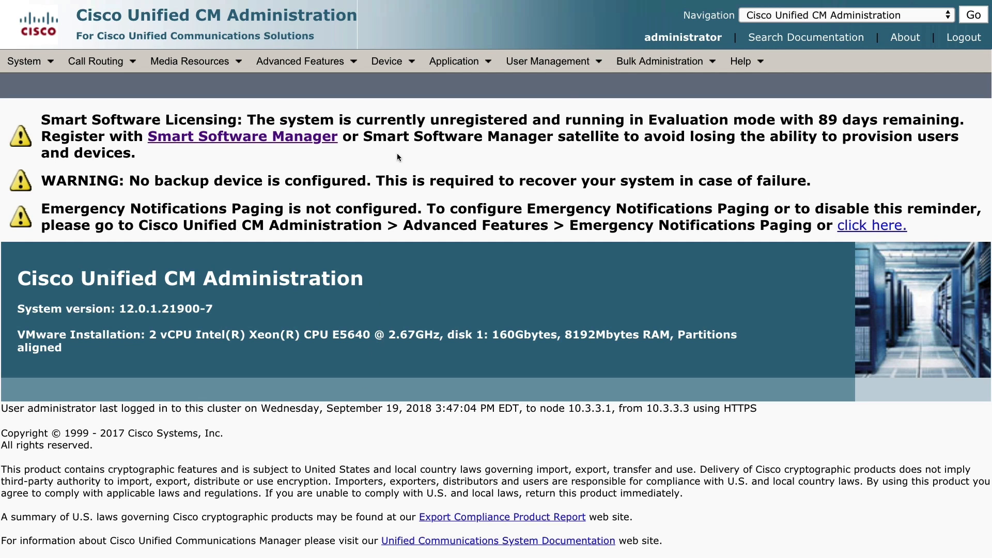
Step: Start a new CTI route point from the Device > CTI Route Point listing
click(391, 70)
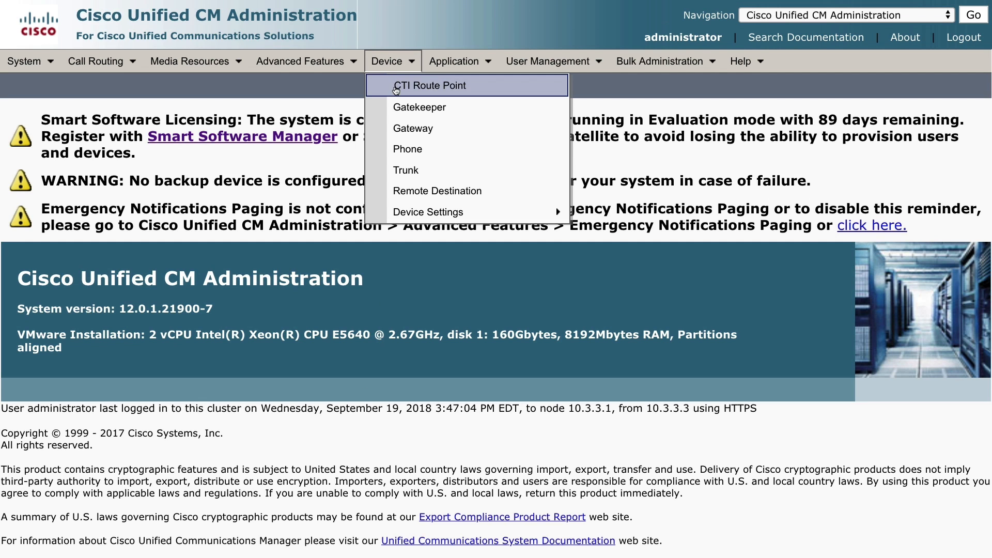
click(396, 89)
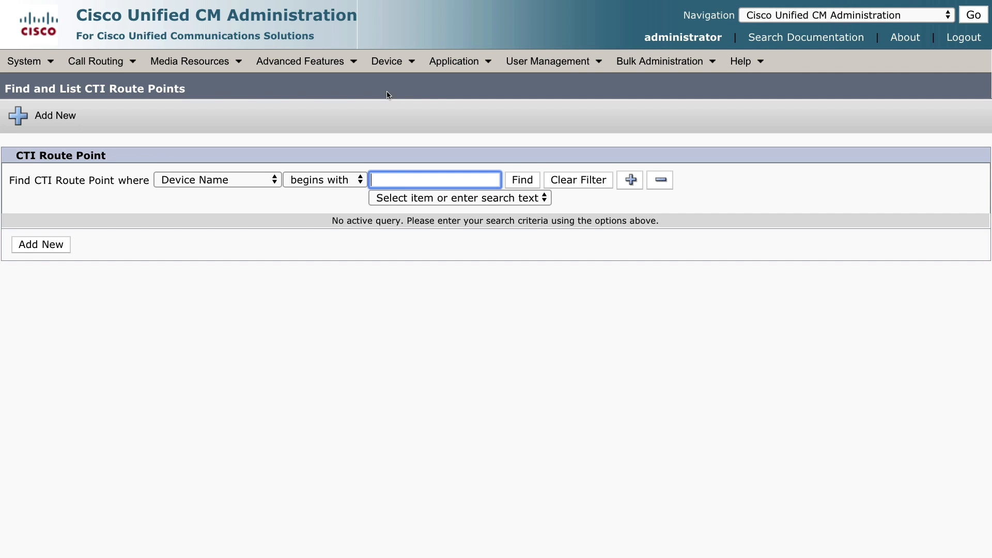
click(529, 186)
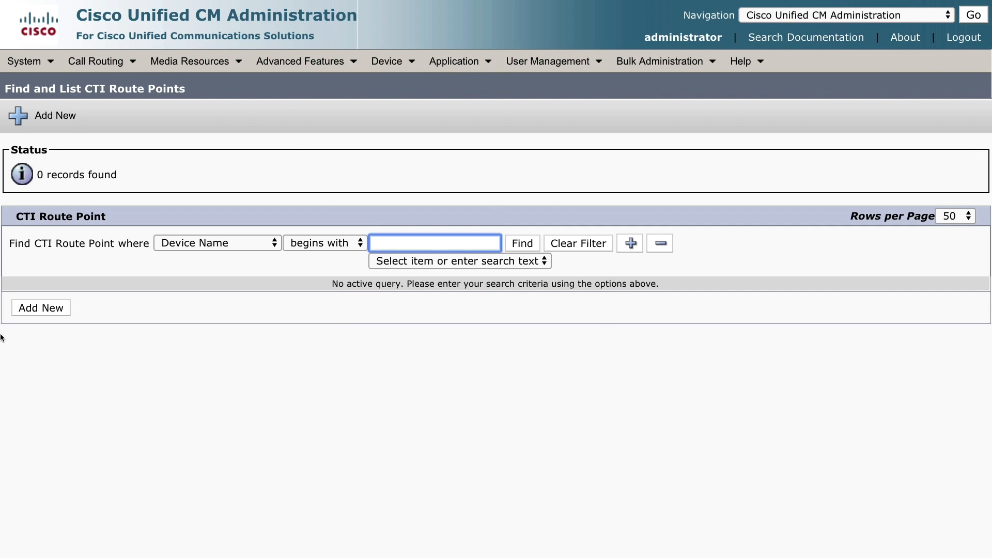
click(46, 308)
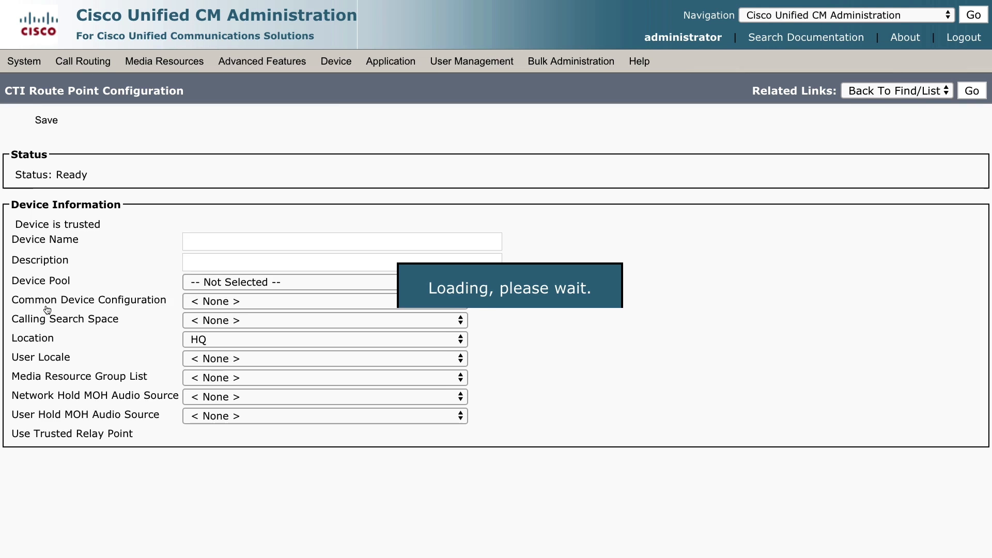
Step: Name it CUE-RP with device pool HQ and calling search space HQ, and save
click(248, 256)
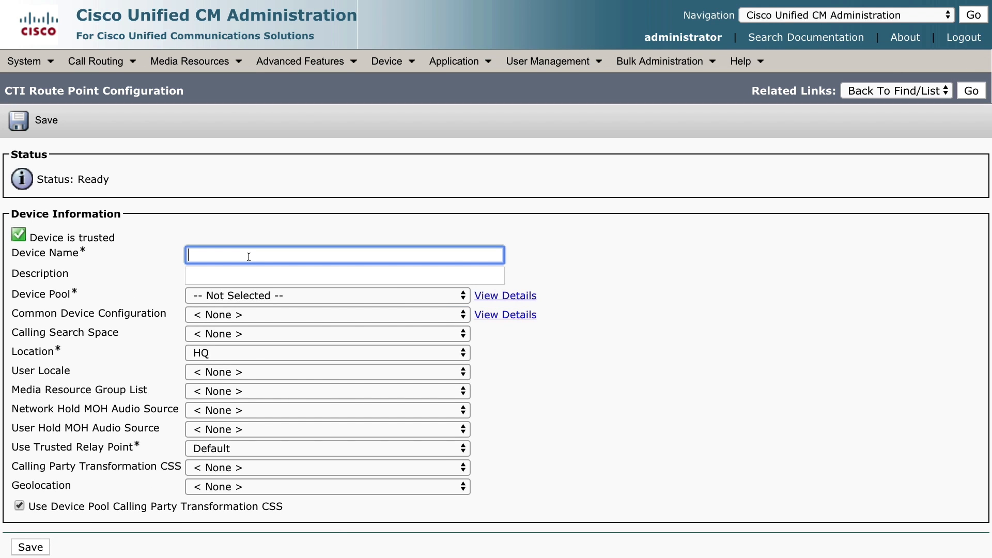
text(CUE-RP)
click(246, 298)
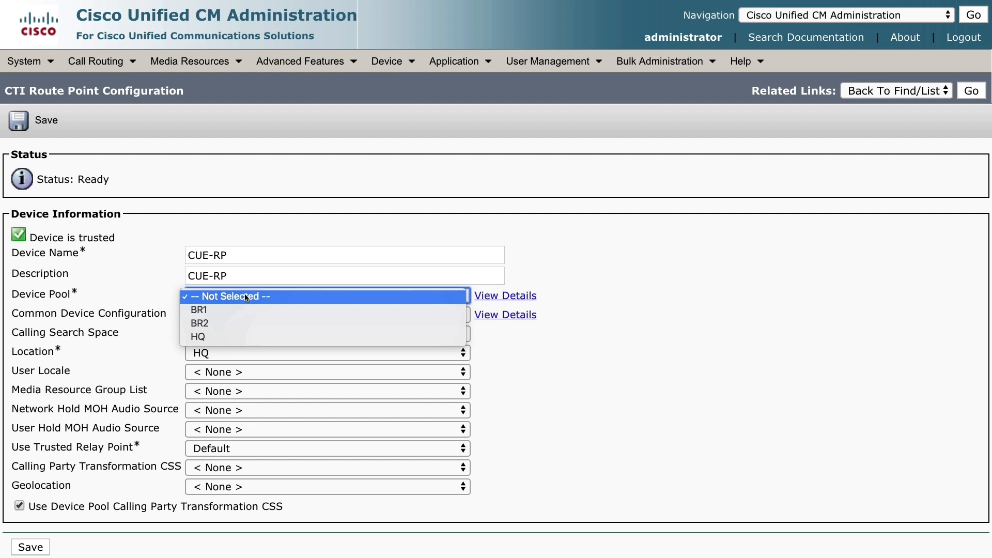
click(225, 341)
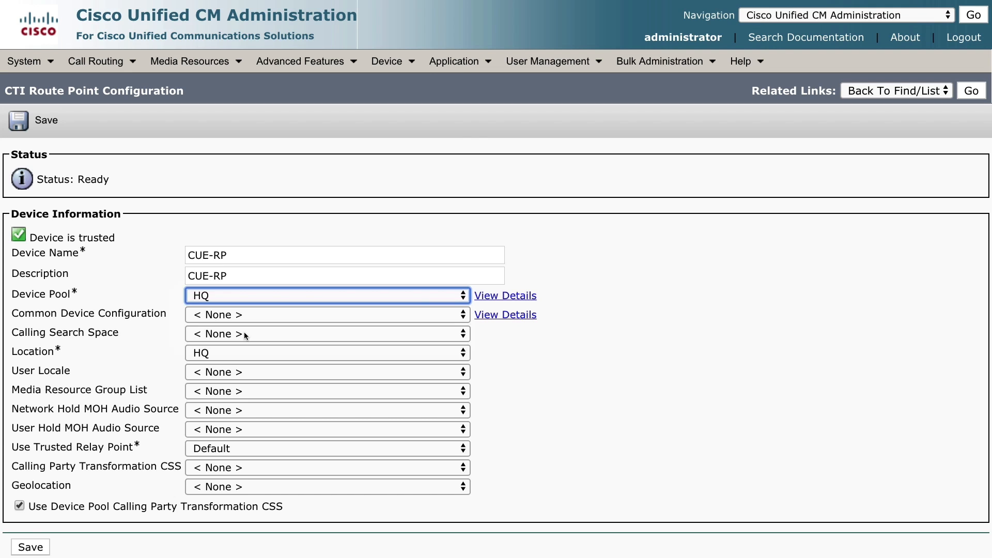
click(245, 333)
click(246, 376)
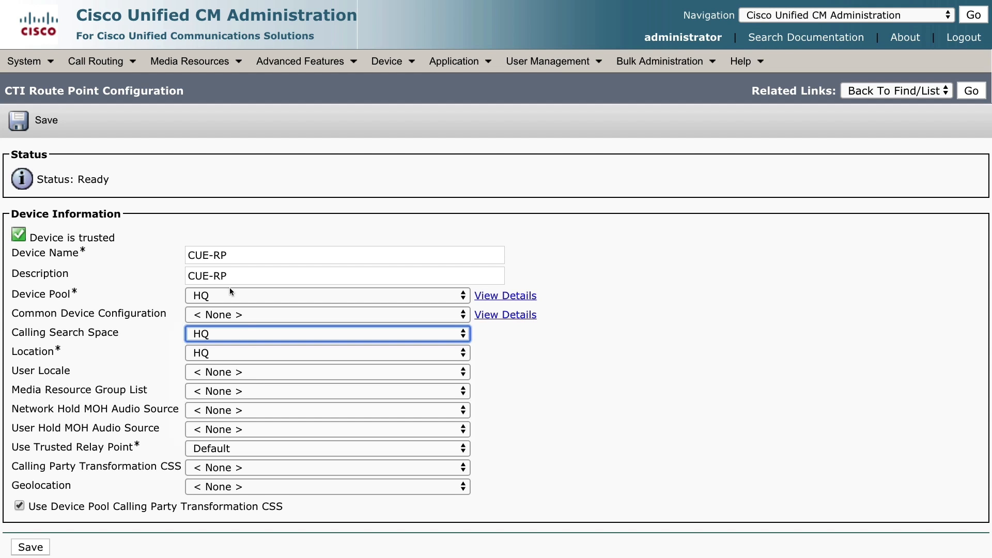
click(46, 122)
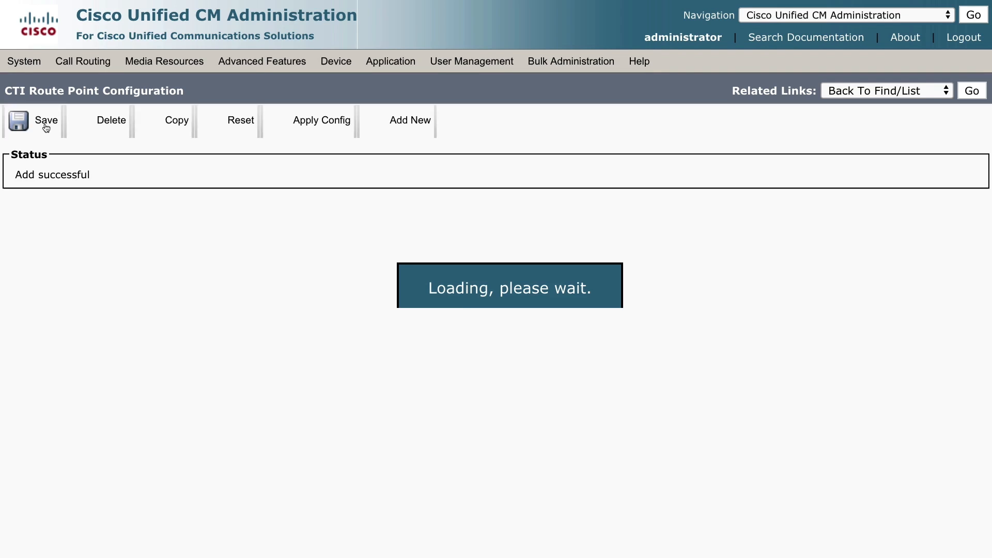
scroll(300, 391, down, 5)
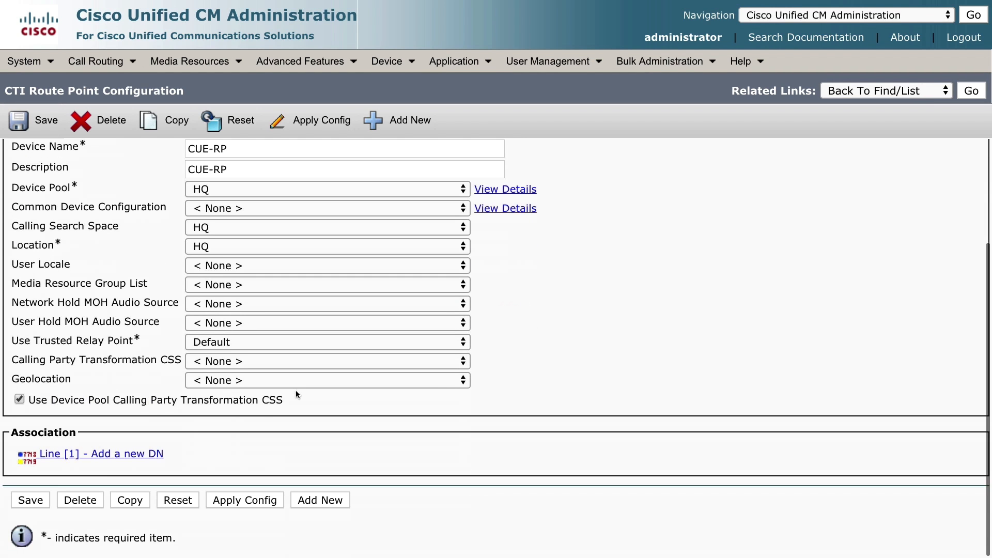
Step: Add directory number 2600 in the INTERNAL partition on line 1 and save it
click(120, 456)
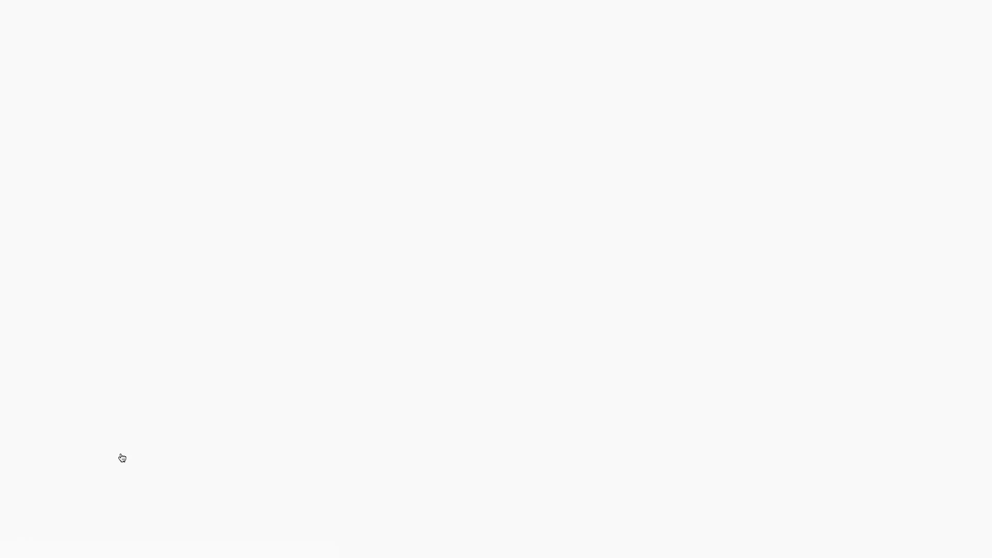
click(180, 234)
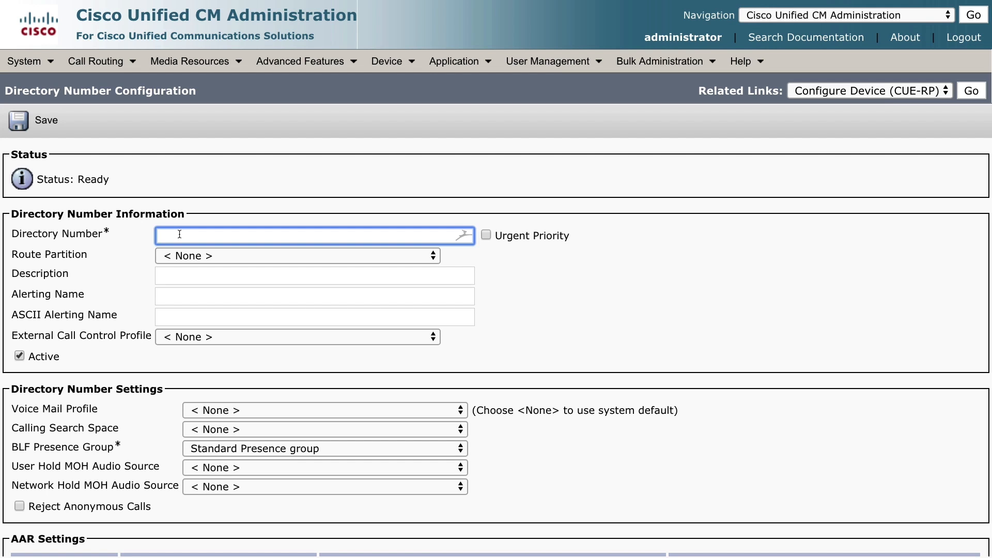
text(2600)
click(20, 115)
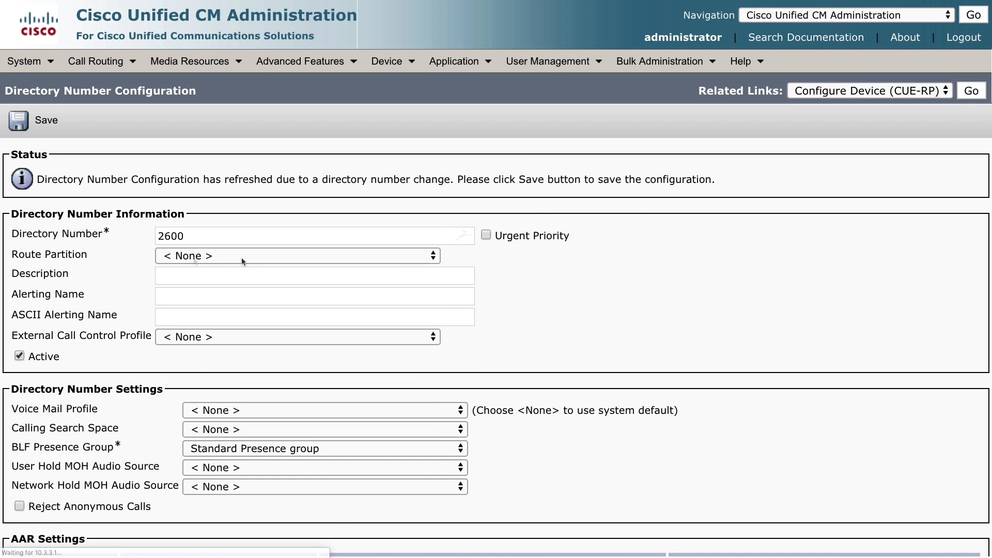
click(303, 257)
click(210, 392)
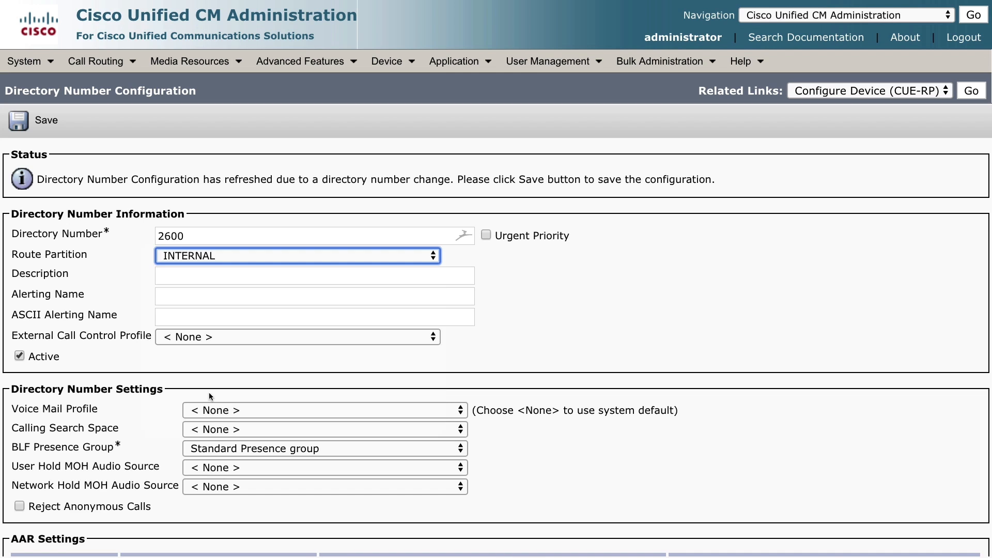
click(39, 123)
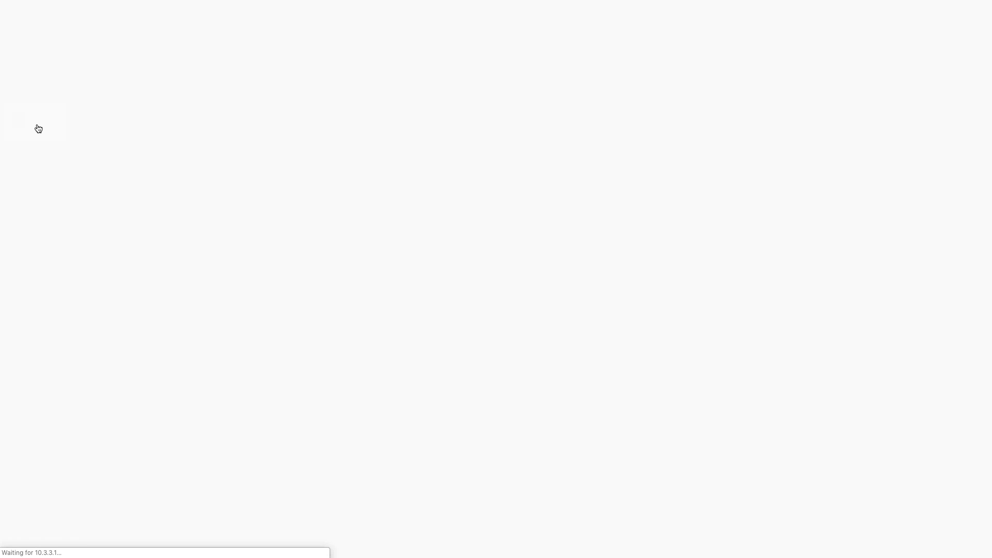
click(38, 128)
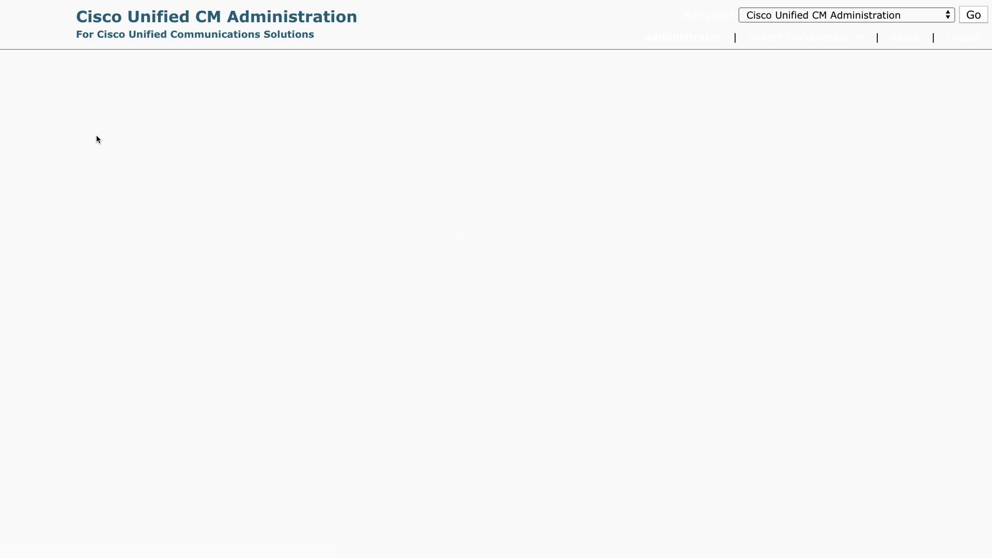
Step: Reset the CUE-RP route point
click(178, 128)
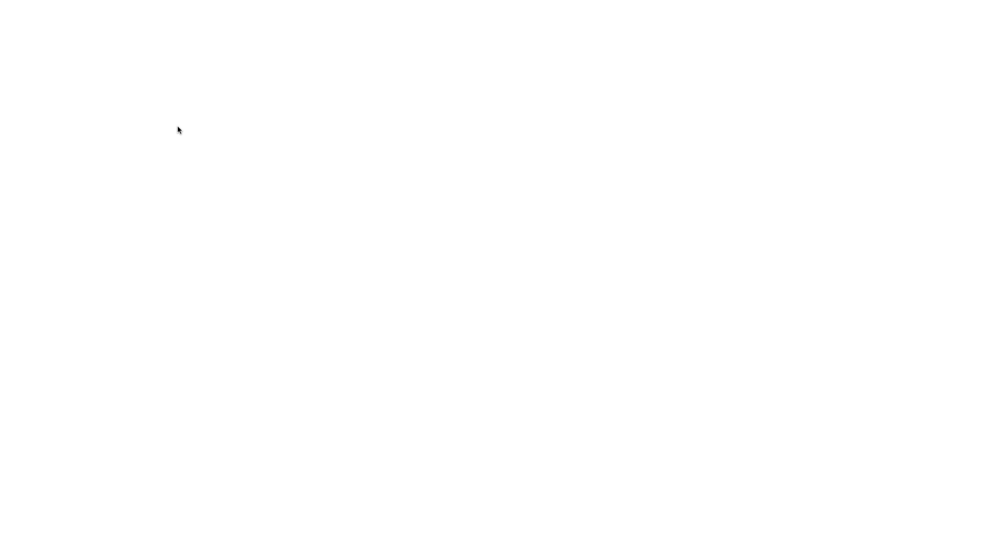
click(42, 284)
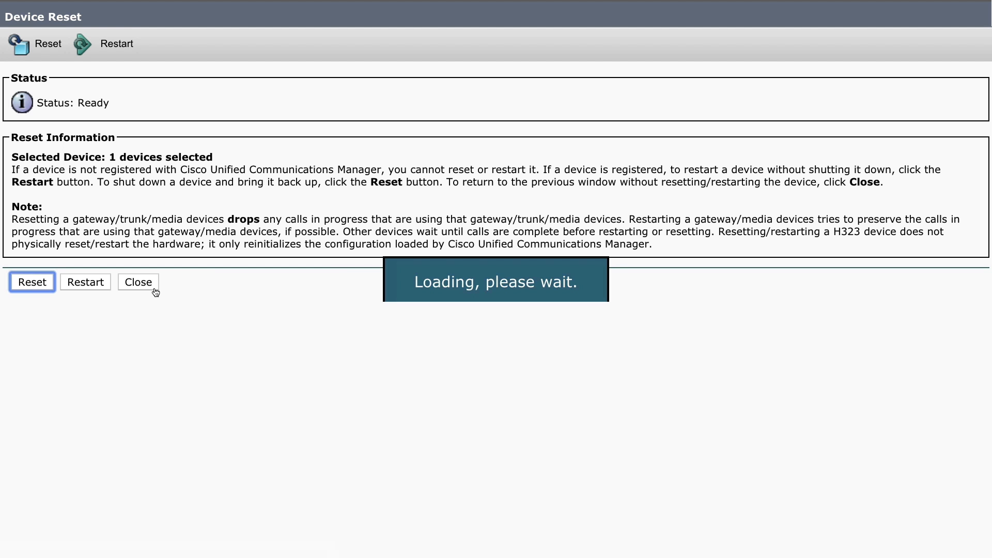
click(149, 289)
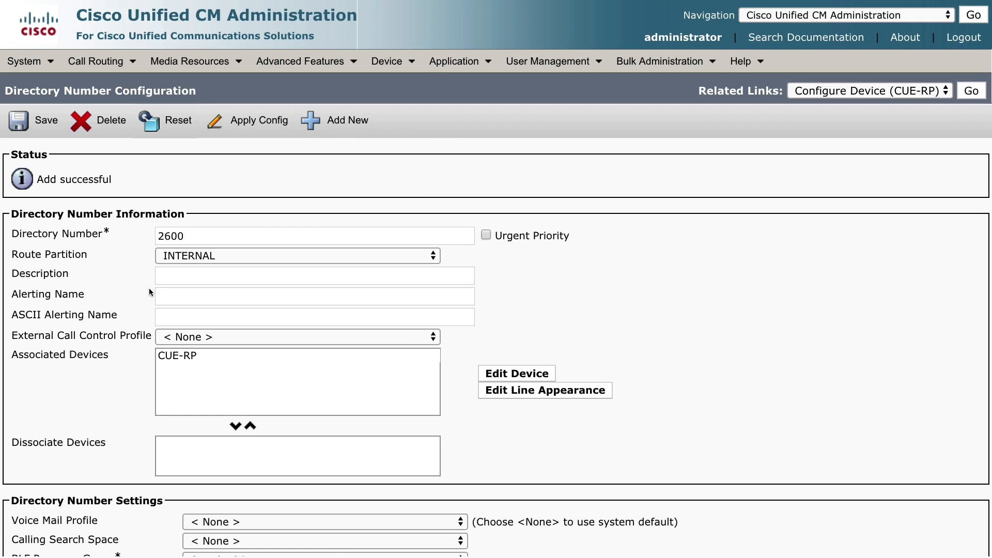
Step: From Device > Phone, add a new device with phone type CTI Port
click(391, 68)
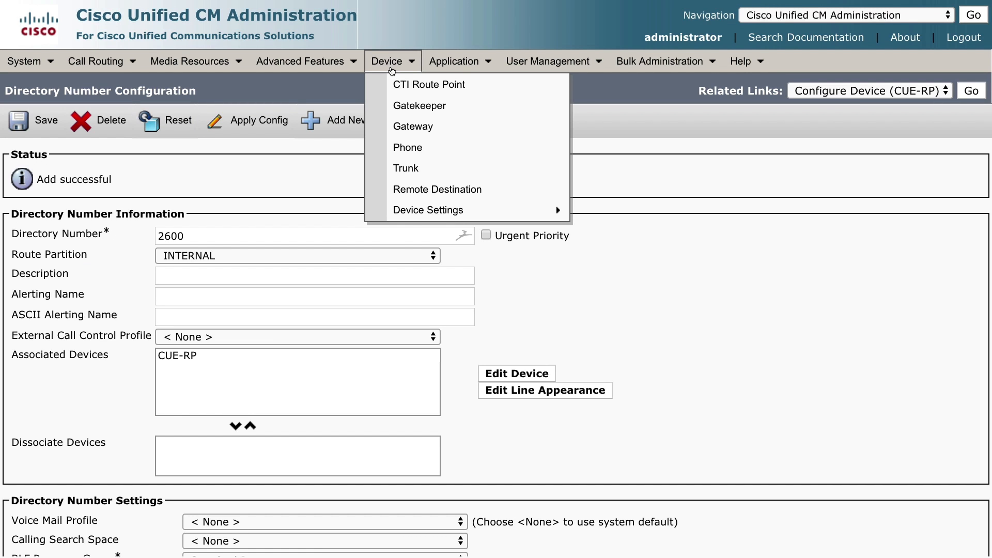
click(402, 86)
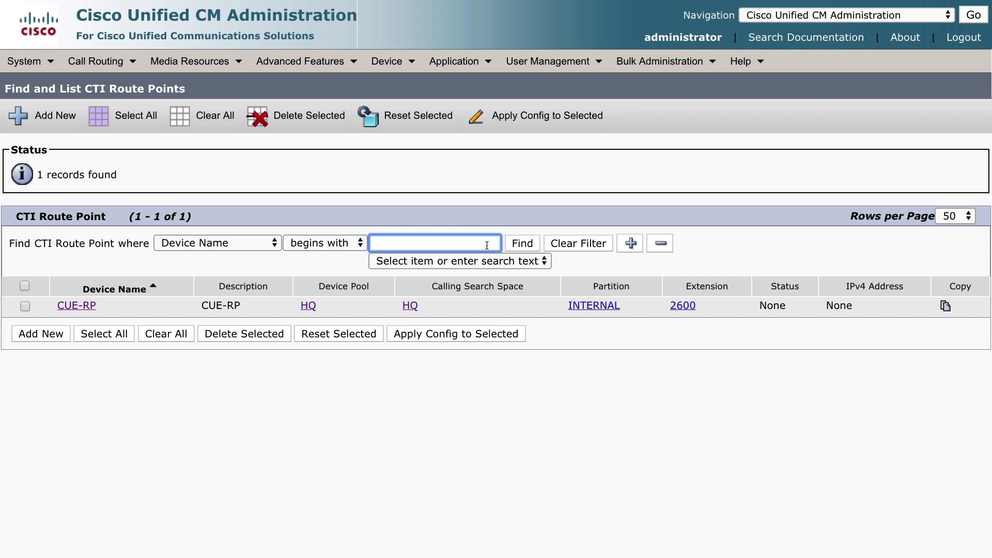
click(388, 61)
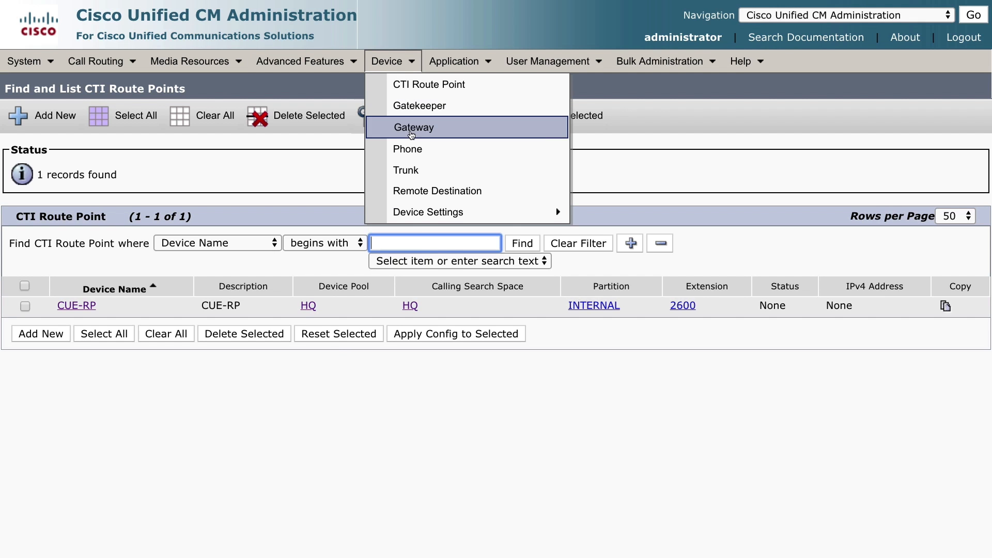
click(417, 154)
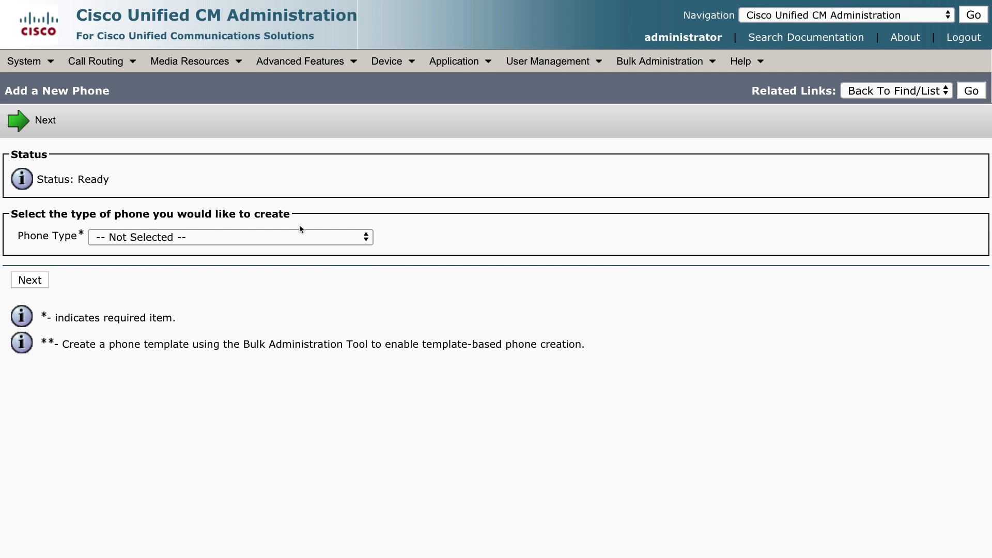
click(125, 238)
click(125, 251)
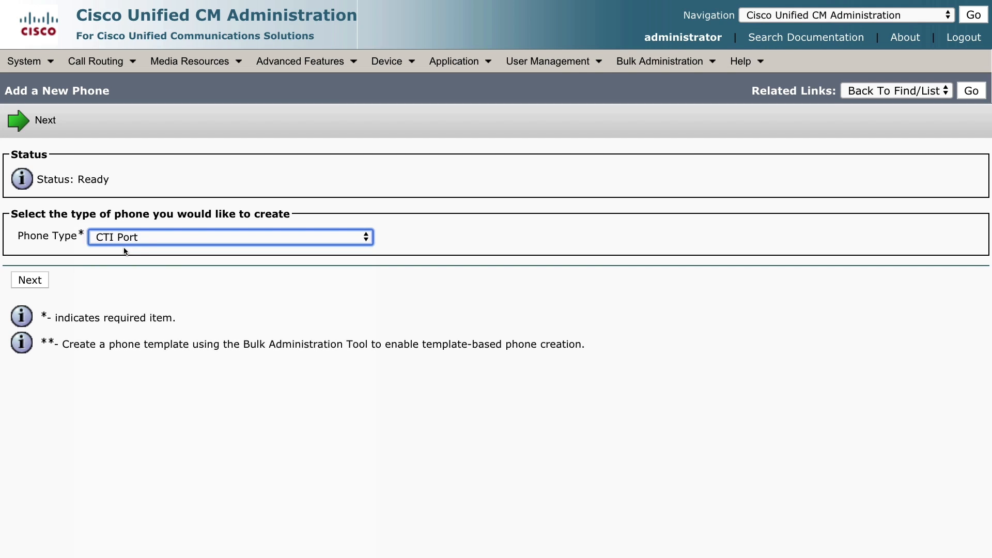
click(35, 279)
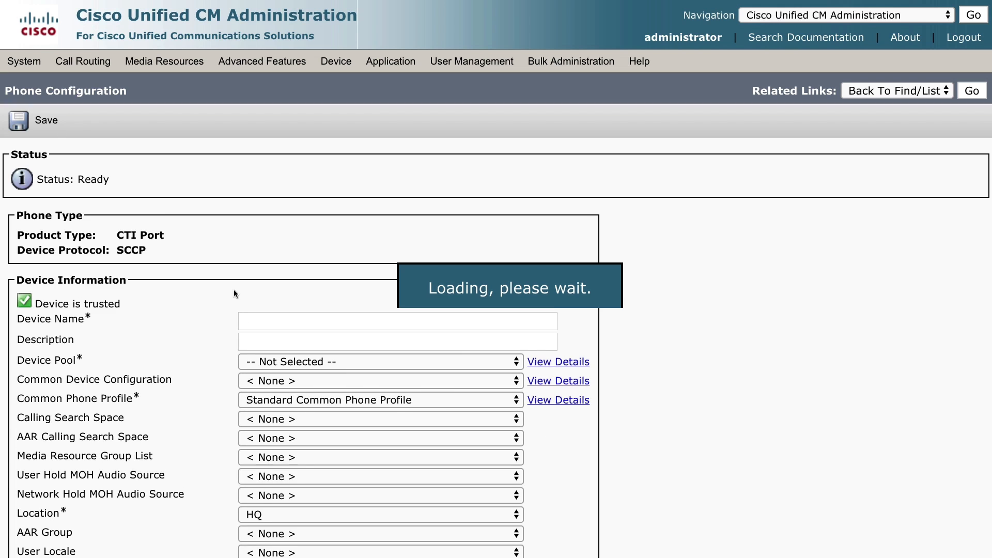
Step: Enter CUE-PORT1 with device pool HQ, CSS HQ, anonymous owner, and the SCCP non-secure CTI port profile
click(291, 317)
text(CUE-PORT1)
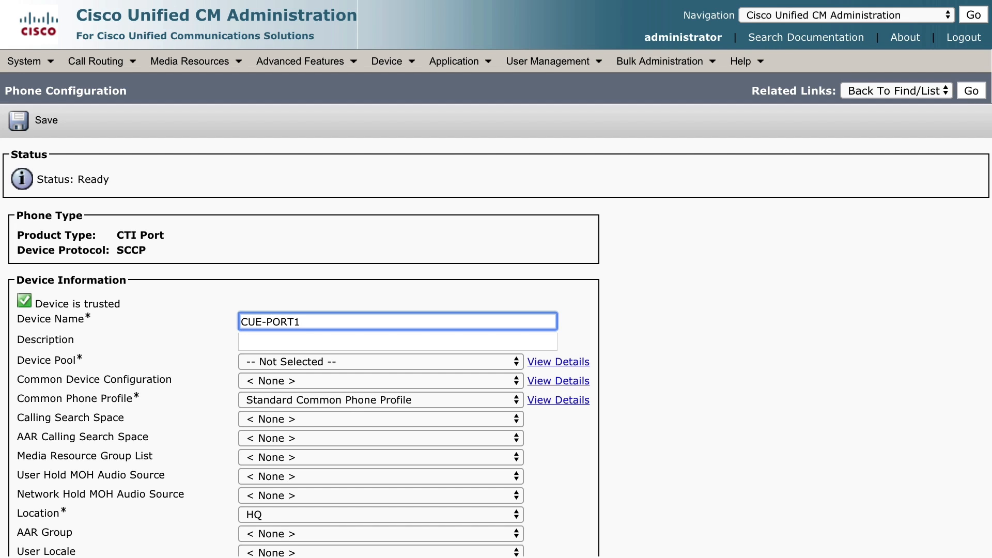
click(309, 363)
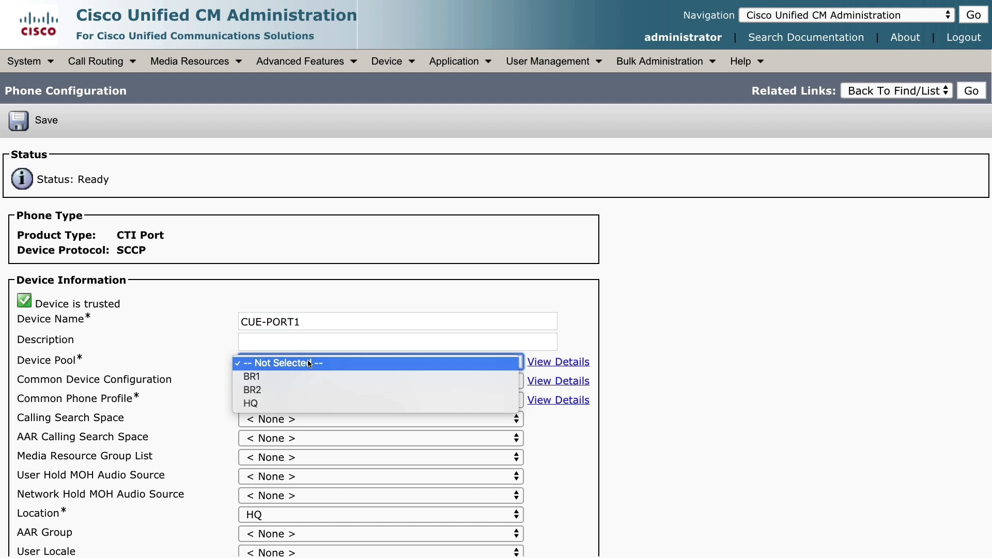
click(300, 403)
click(246, 420)
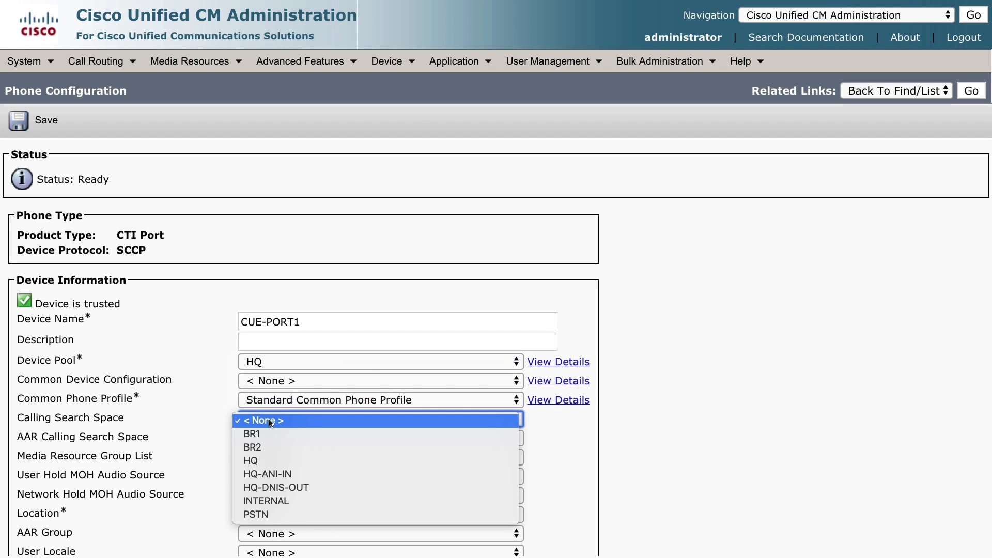
click(270, 460)
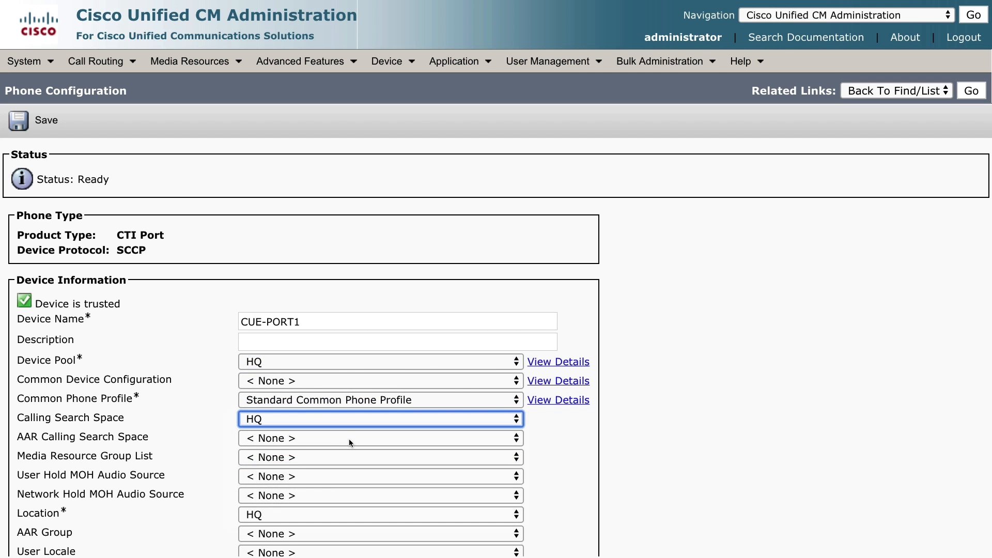
scroll(350, 440, down, 3)
click(293, 457)
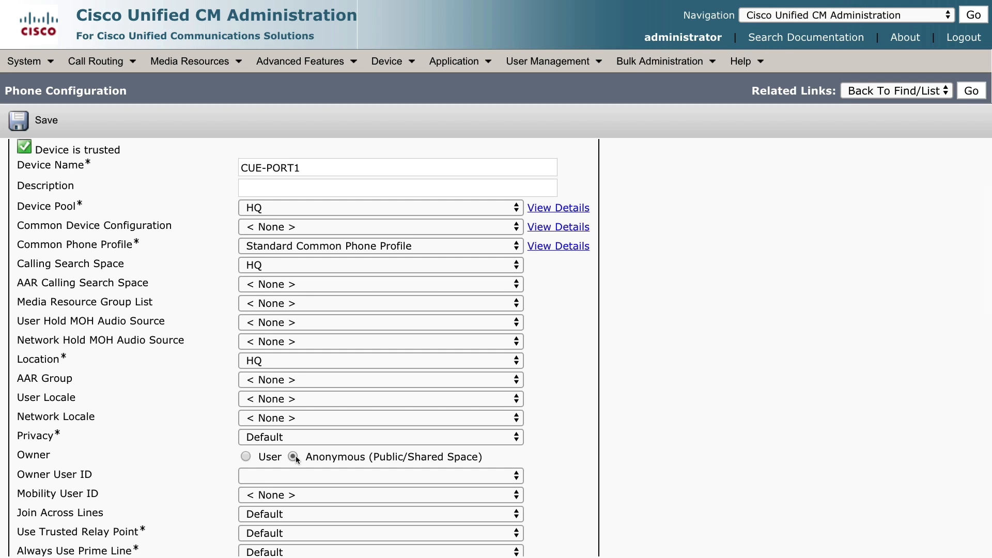
scroll(295, 455, down, 8)
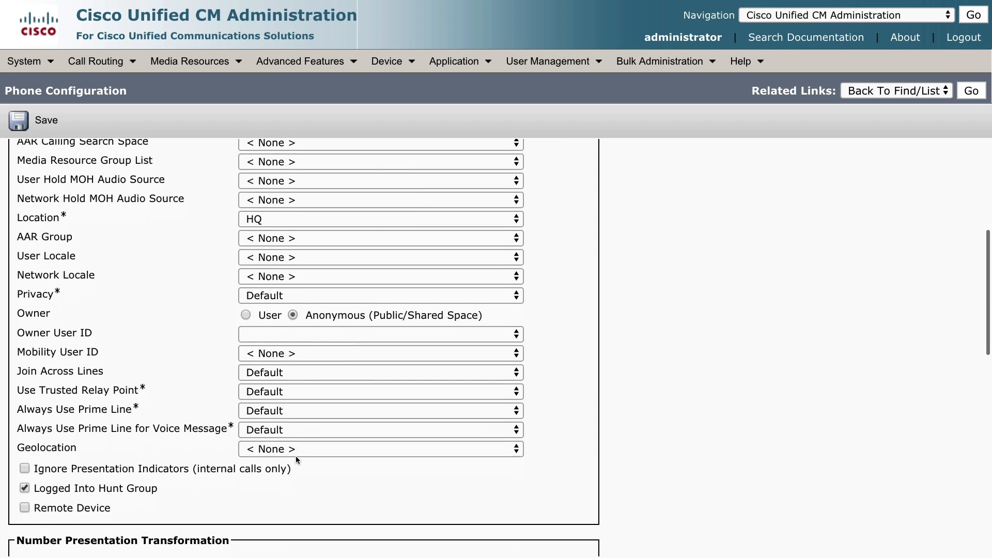
scroll(297, 458, down, 2)
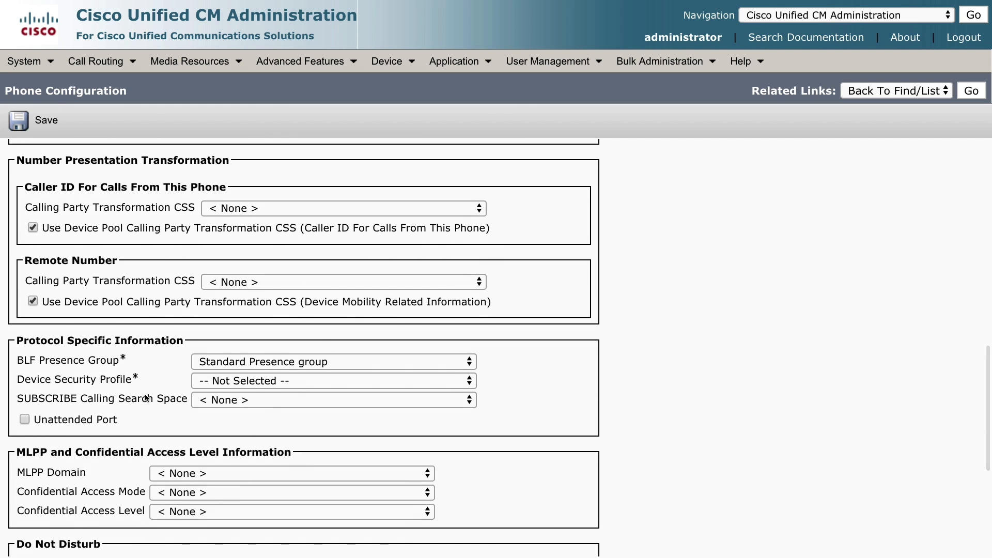
drag(14, 381, 138, 383)
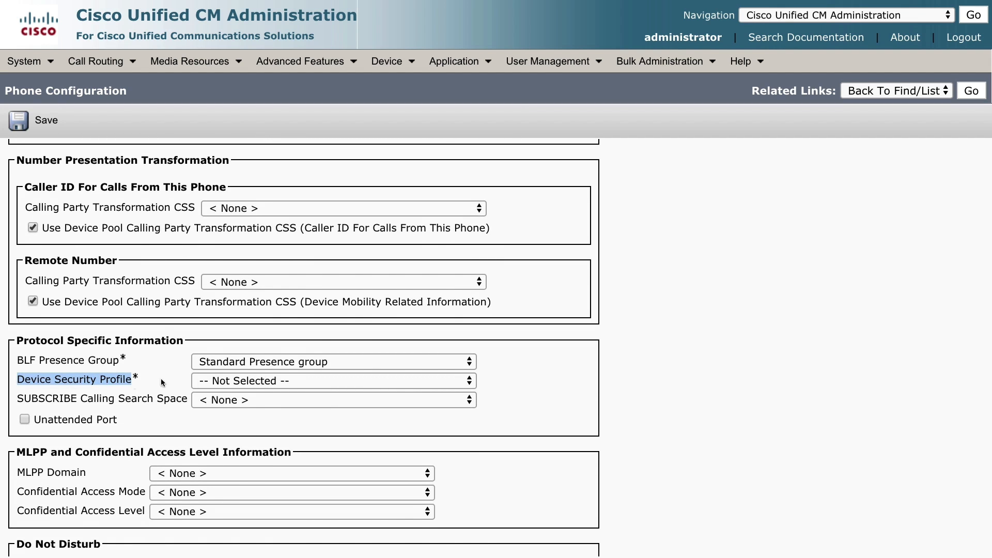
click(223, 383)
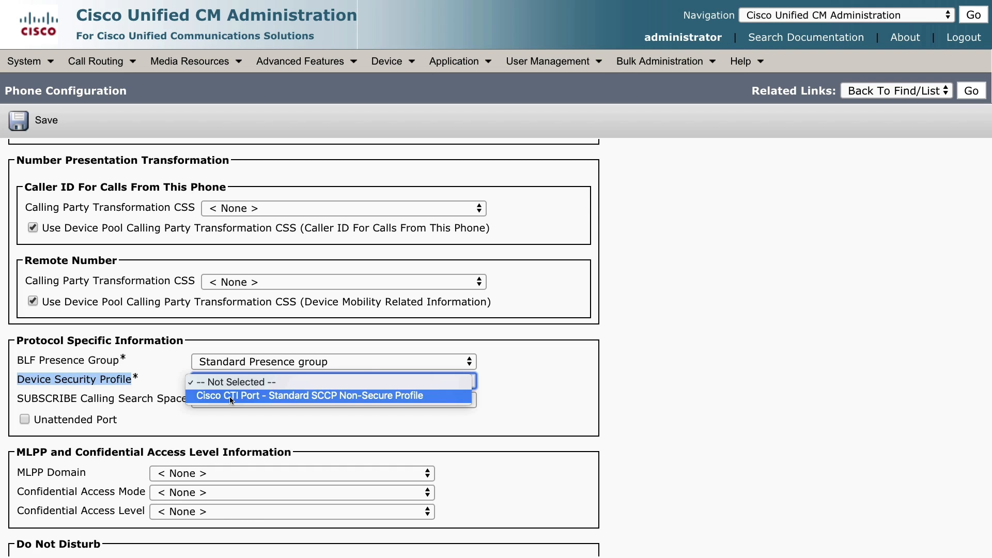
click(229, 396)
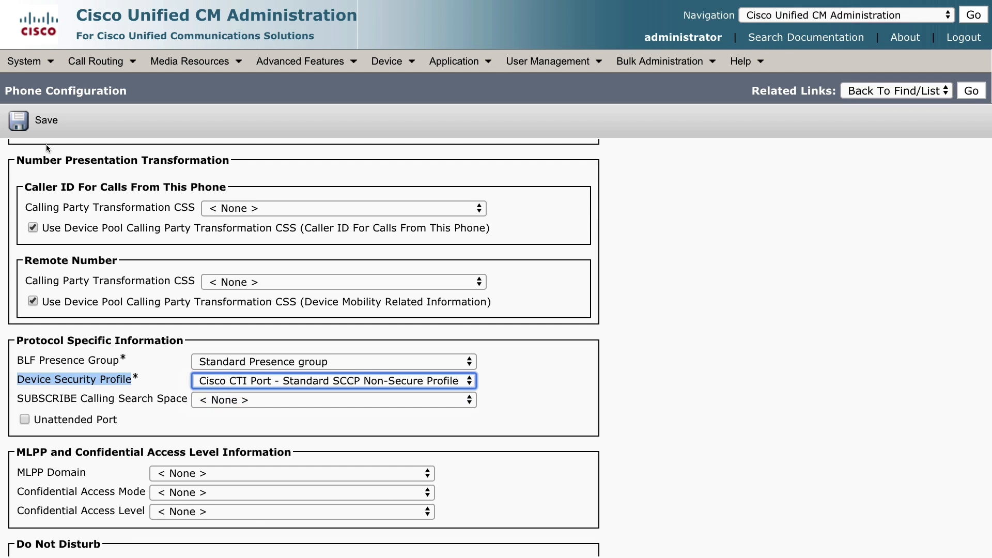
Step: Save CUE-PORT1 and apply its configuration
click(34, 122)
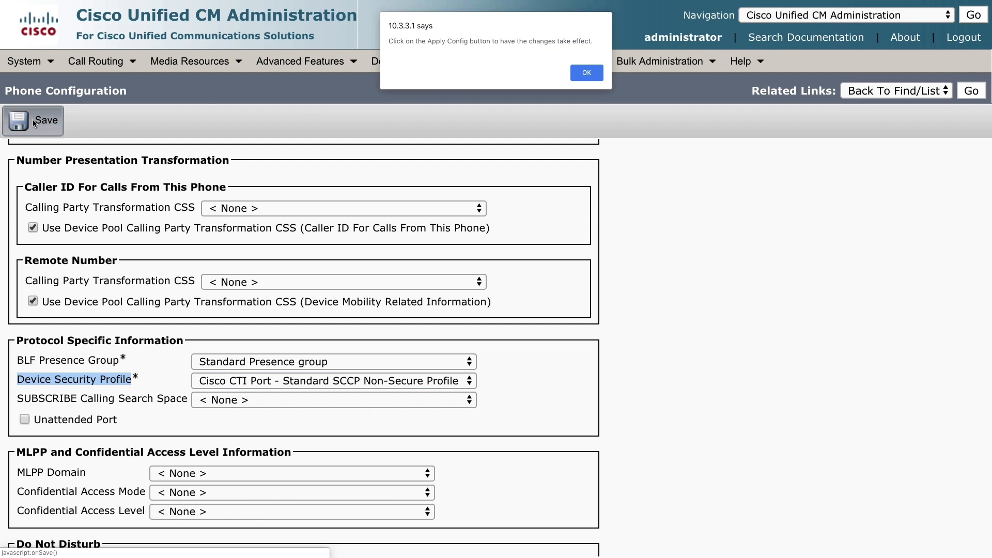
click(588, 74)
mouse_move(592, 76)
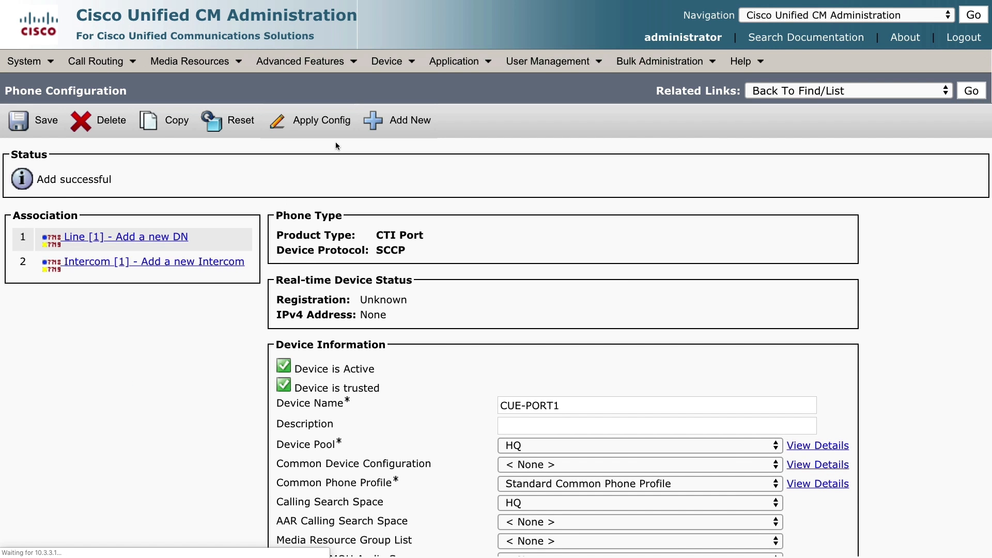
click(319, 126)
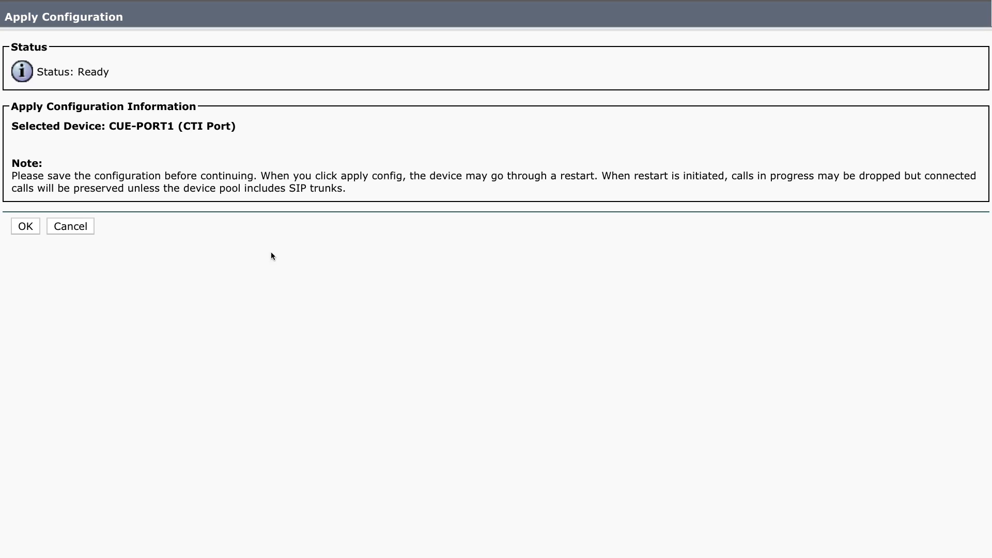
click(33, 231)
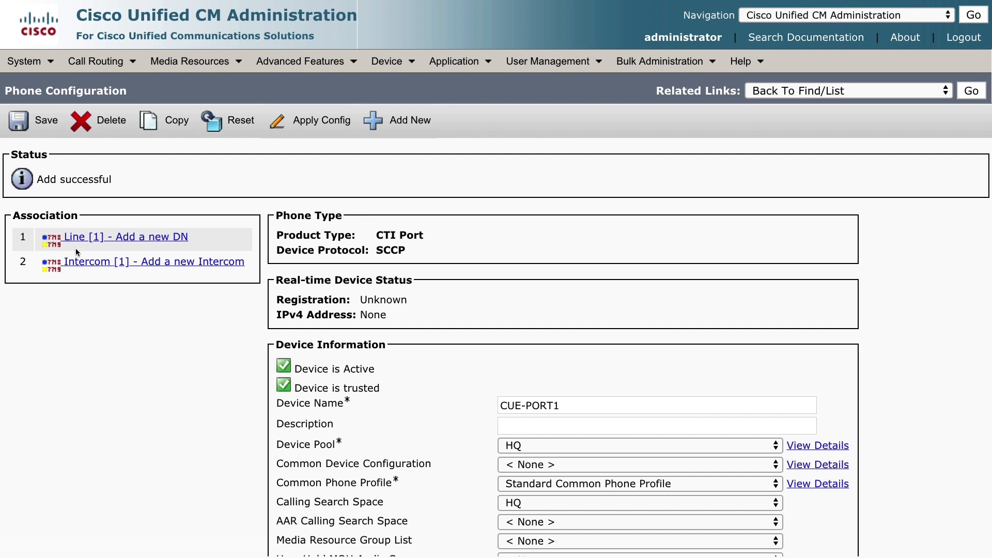
click(161, 239)
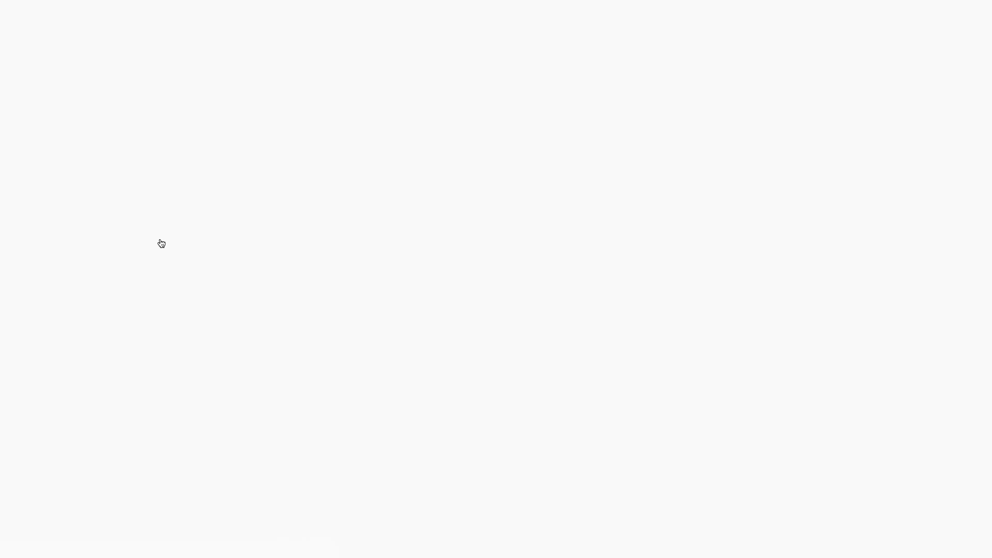
Step: Add directory number 2601 in the INTERNAL partition to the port's line and save
click(180, 236)
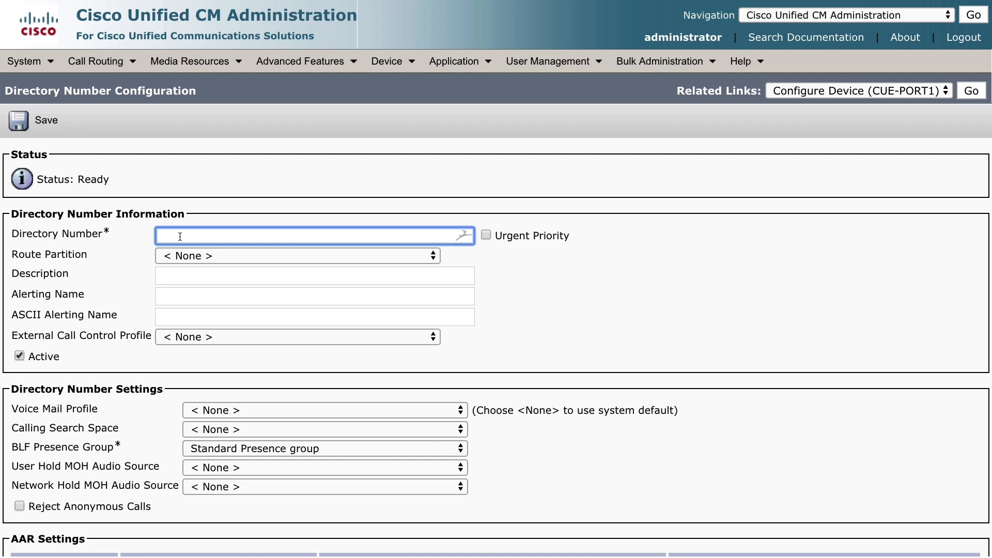
text(2601)
click(51, 133)
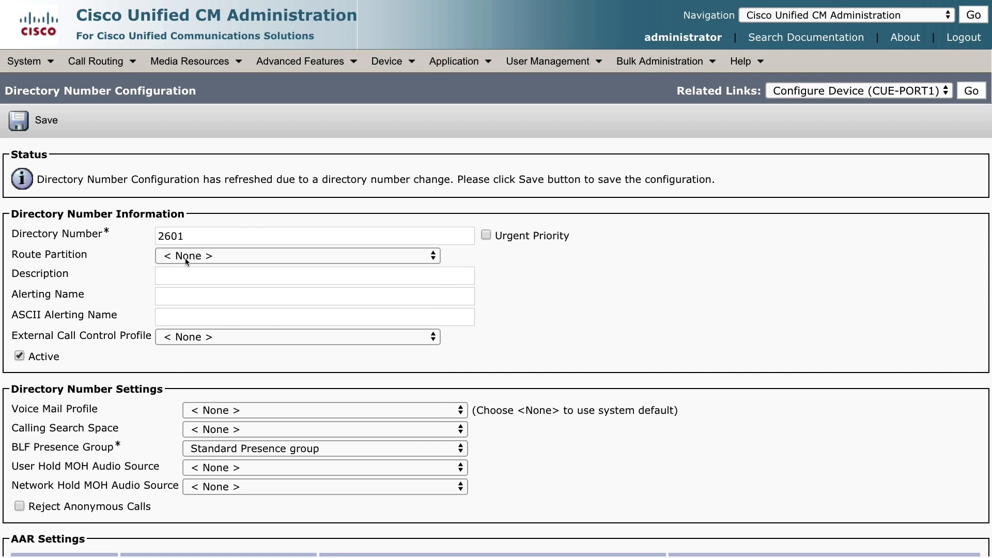
click(186, 257)
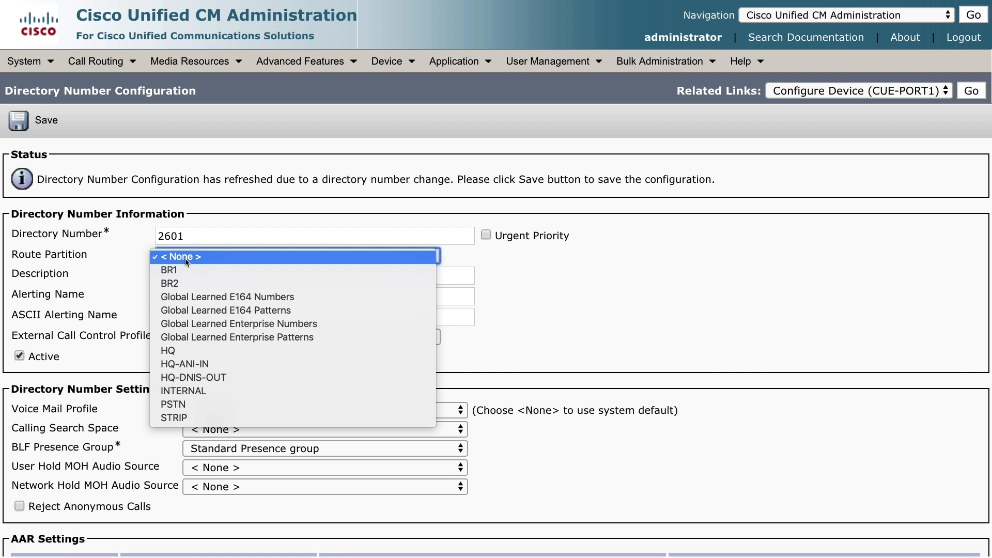
click(201, 395)
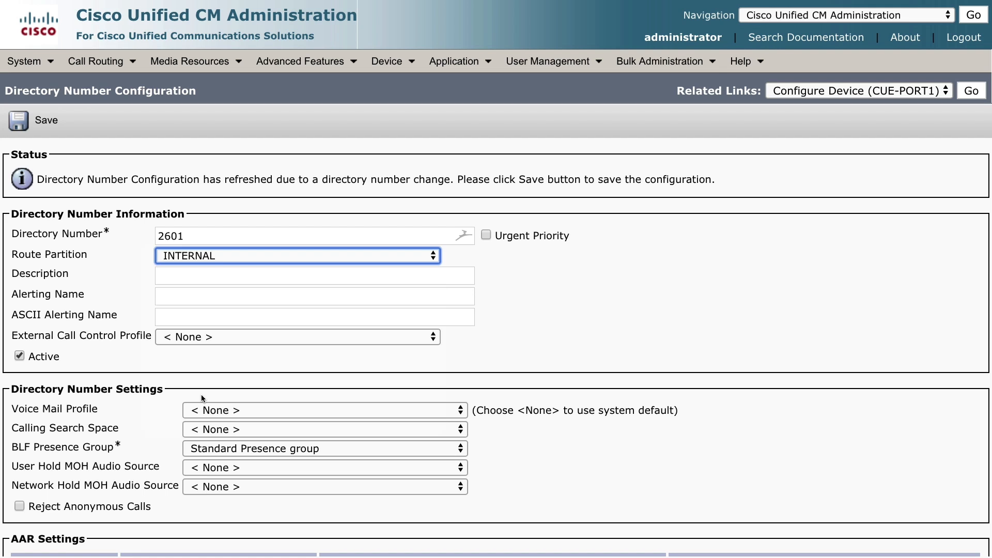
click(43, 123)
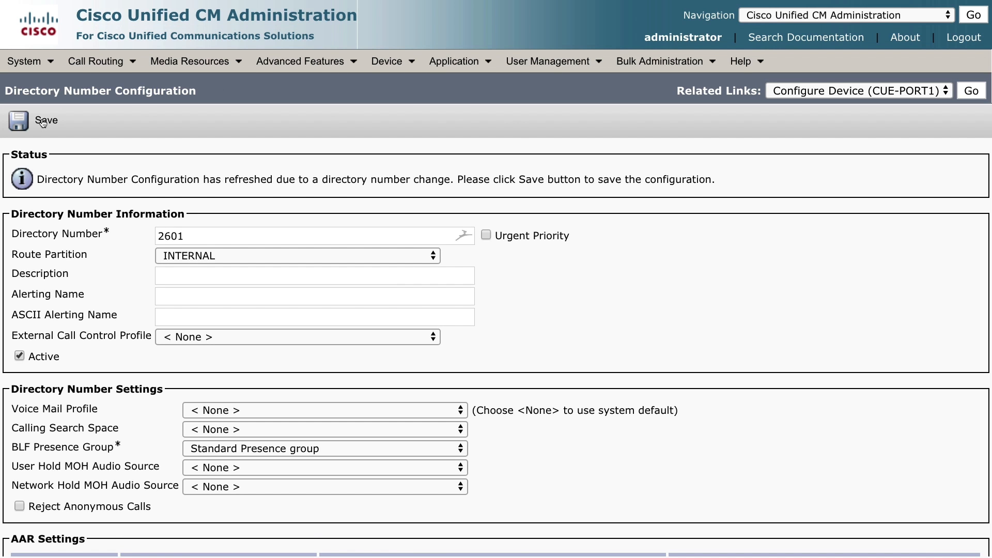
click(43, 123)
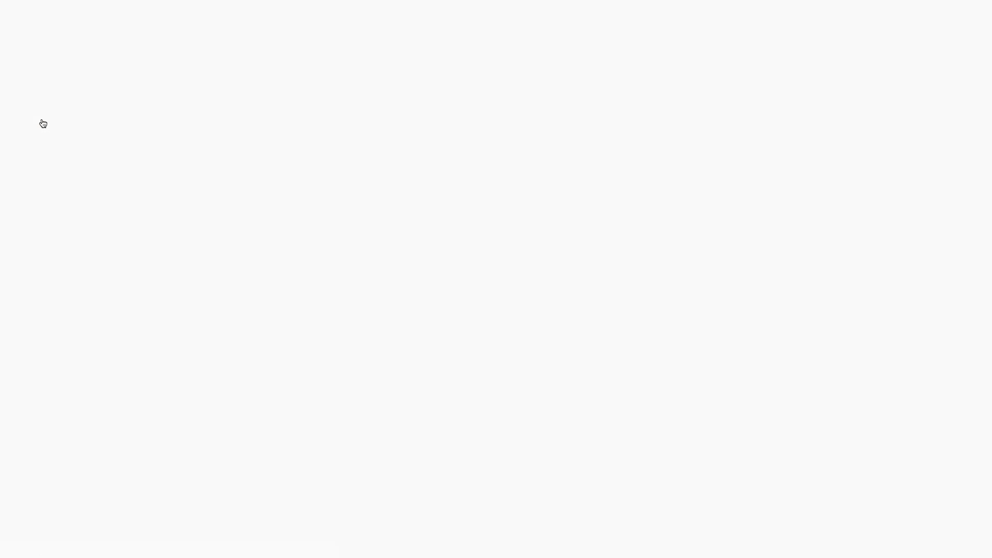
Step: Reset CUE-PORT1, return to its device configuration, and make a copy of the port
click(178, 123)
click(34, 284)
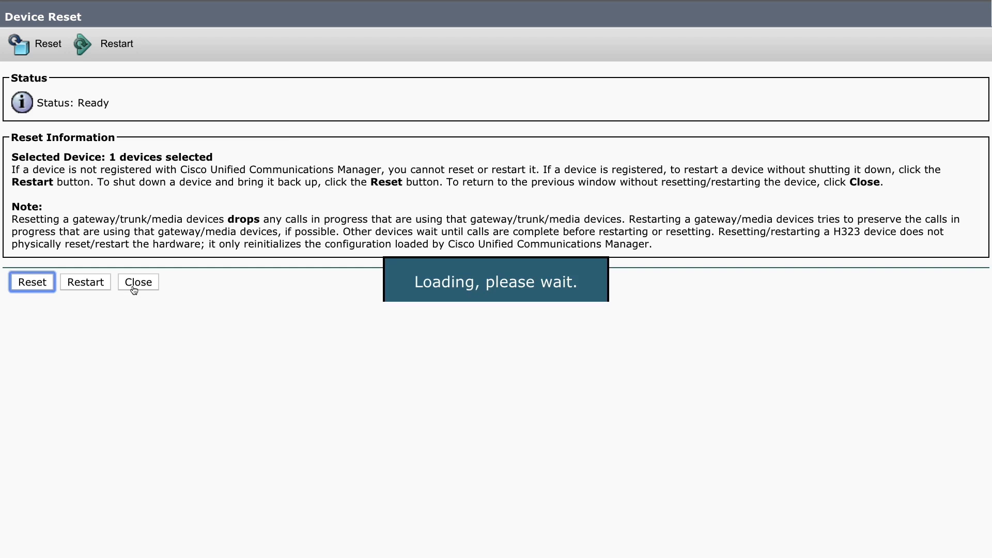
click(138, 284)
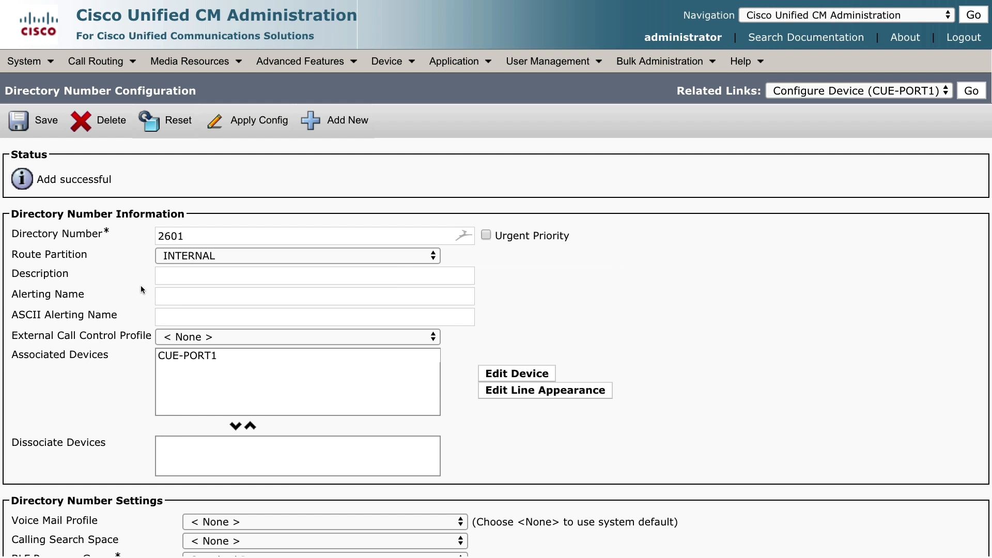
click(973, 93)
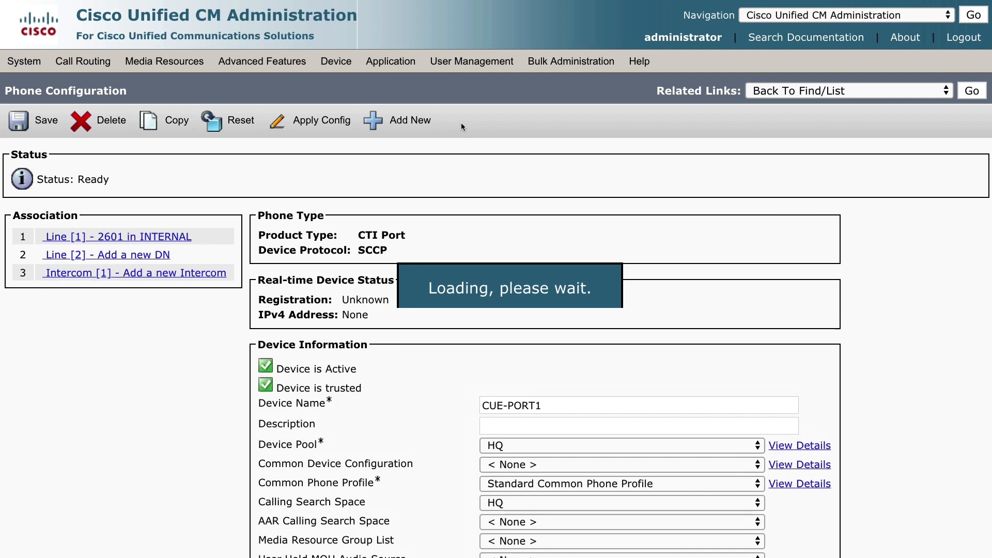
click(177, 123)
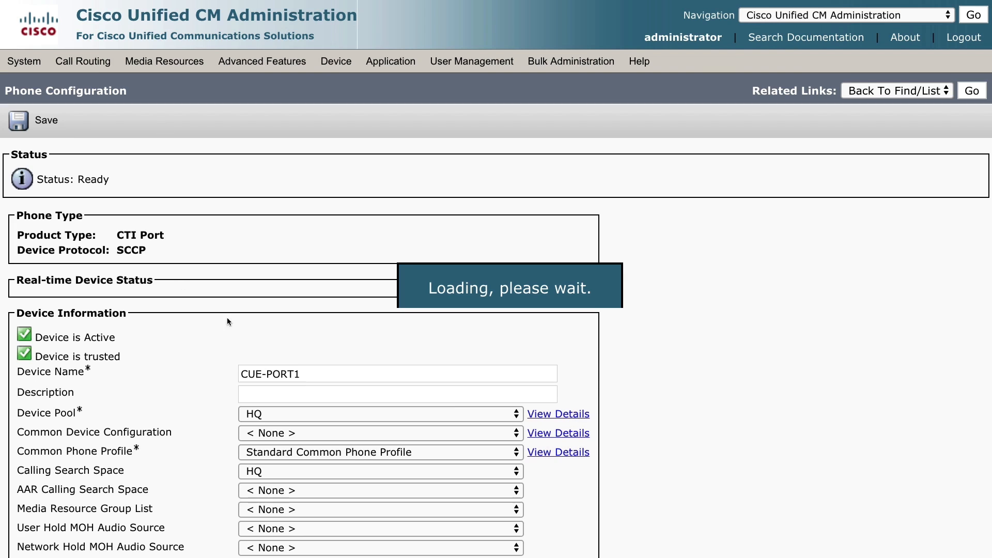
Step: Save the copied CTI port under the new name CUE-PORT2
click(317, 376)
key(BackSpace)
text(2)
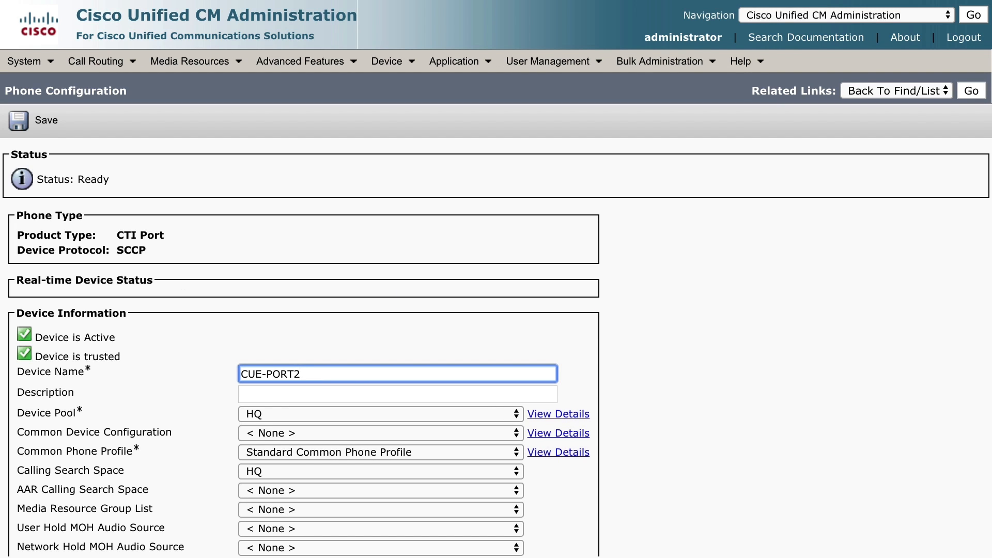
click(44, 121)
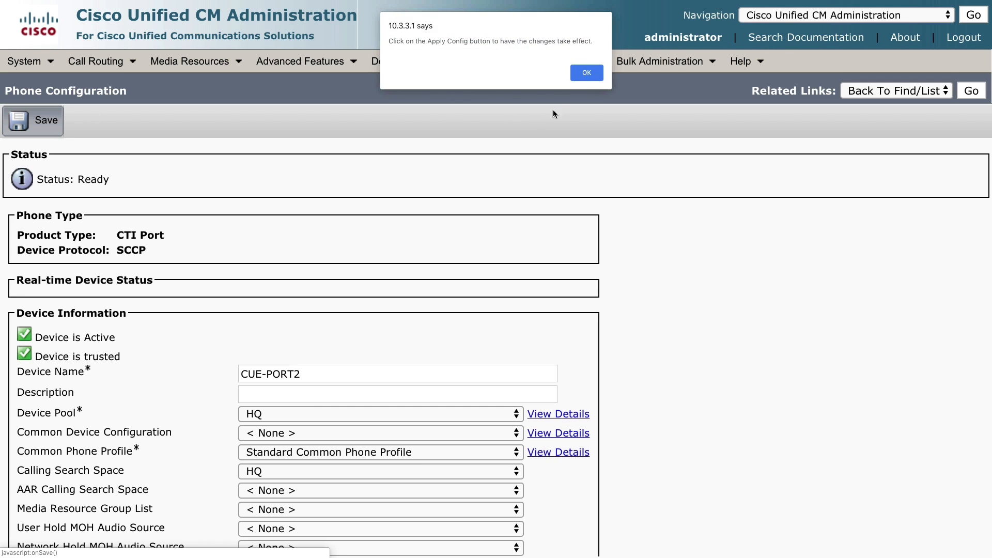
click(584, 78)
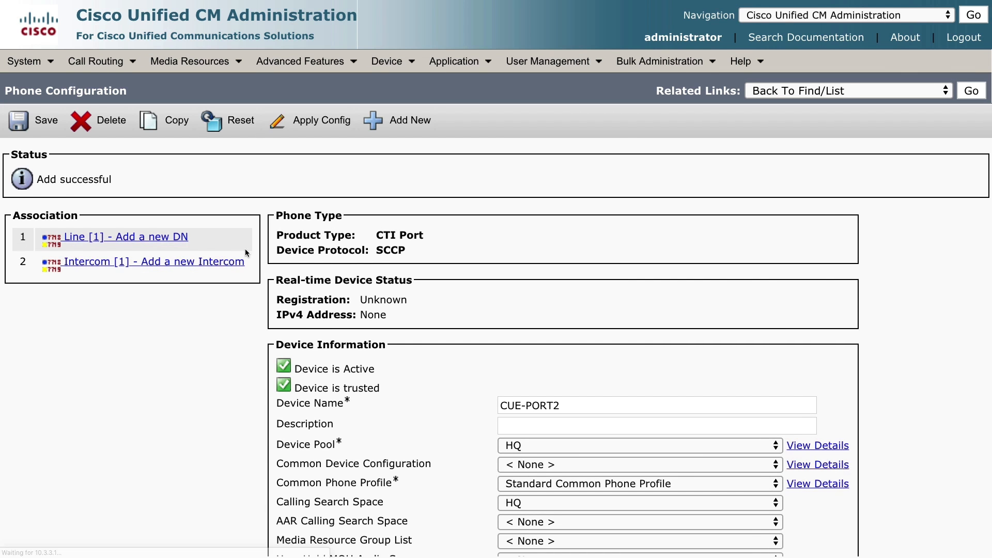
Step: Give CUE-PORT2 line 2602 in the INTERNAL partition, then go to the phone list
click(167, 237)
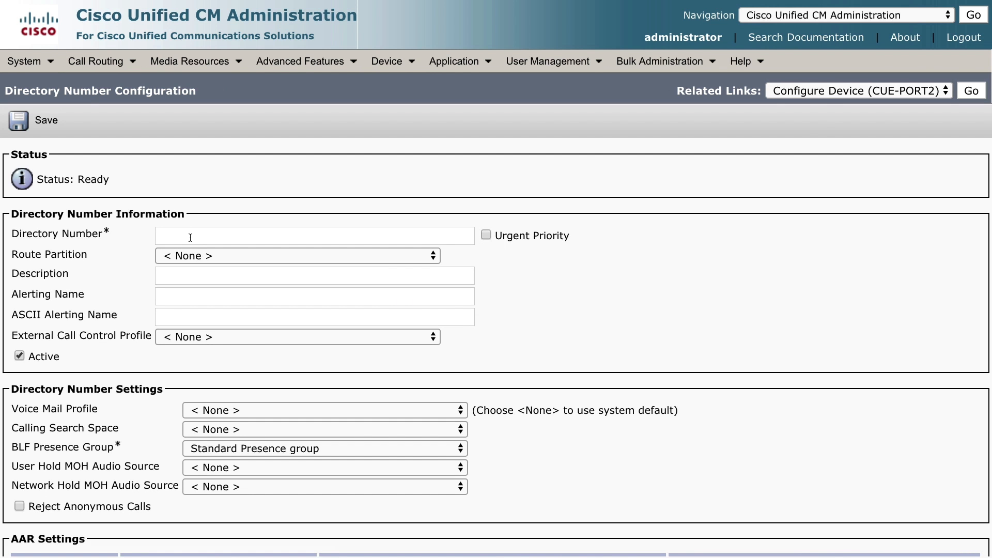
click(190, 237)
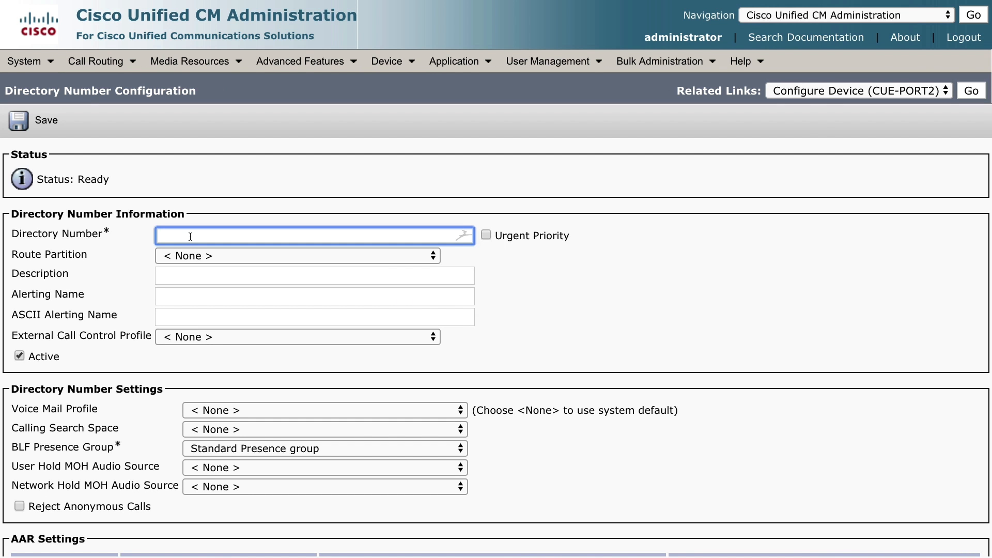
text(2602)
click(46, 126)
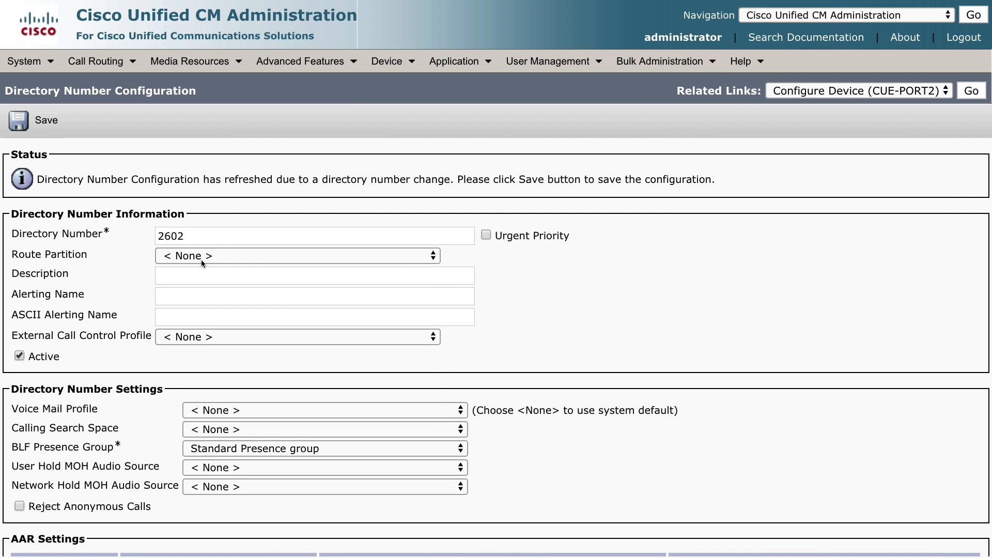
click(200, 259)
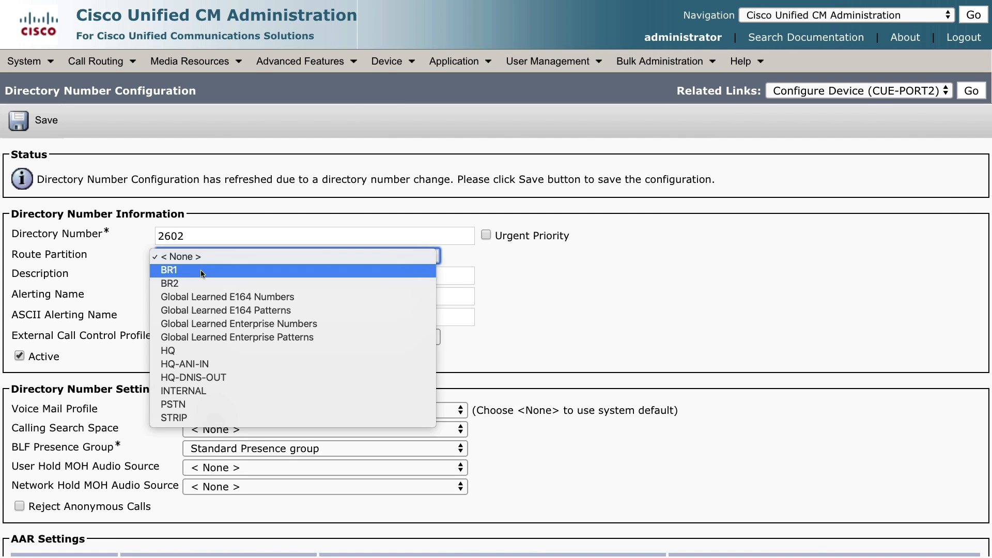
click(200, 390)
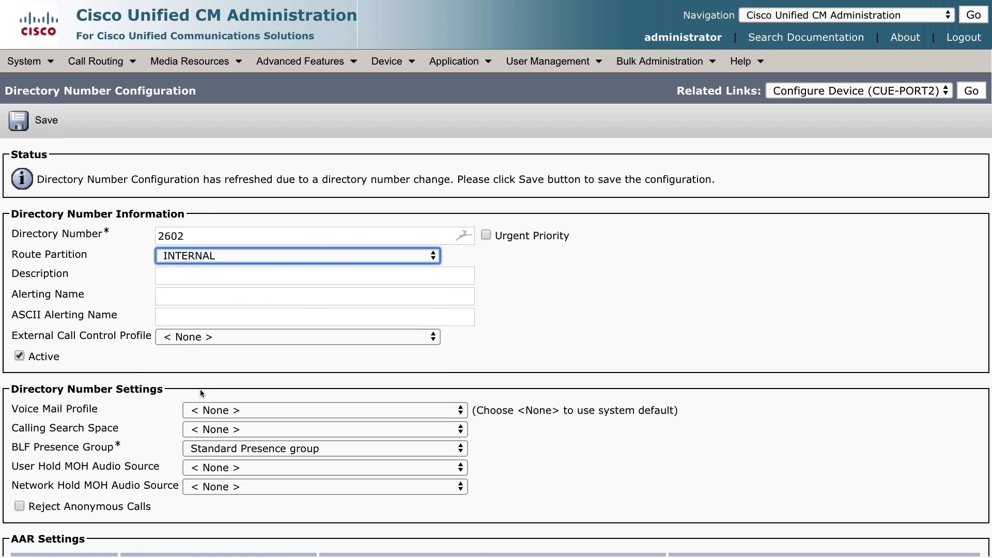
click(37, 129)
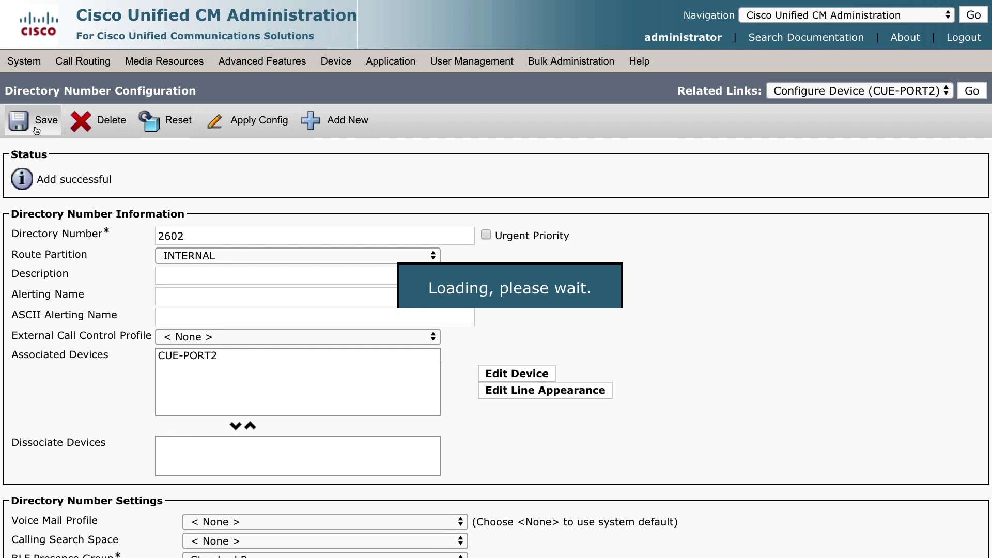
click(387, 61)
click(412, 148)
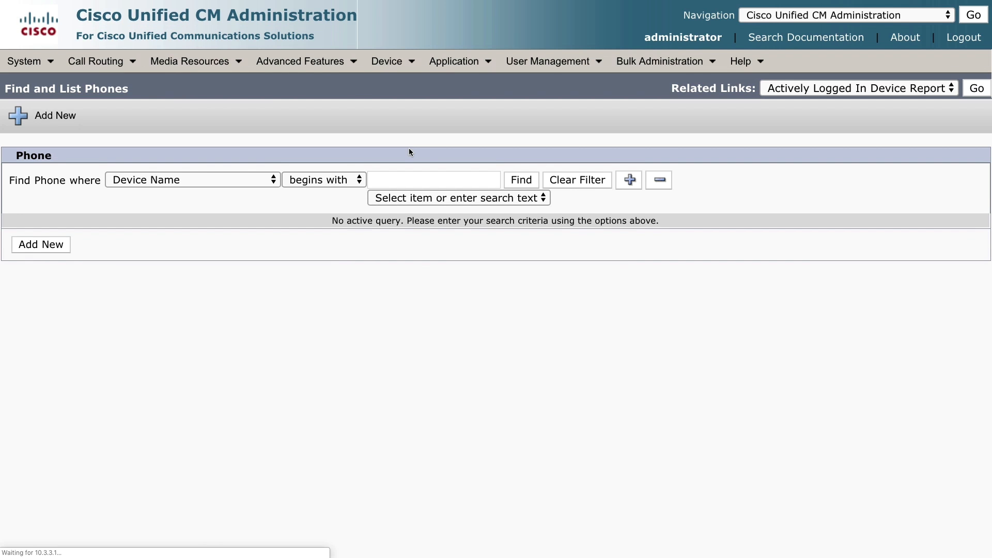
Step: List all phones to confirm CUE-PORT1 and CUE-PORT2, then go to Application Users
click(521, 178)
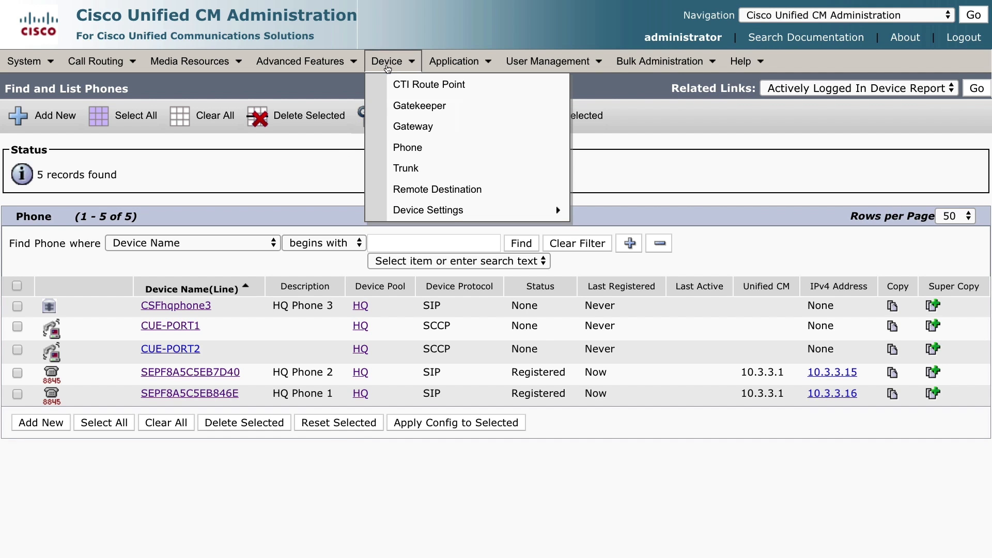
click(540, 85)
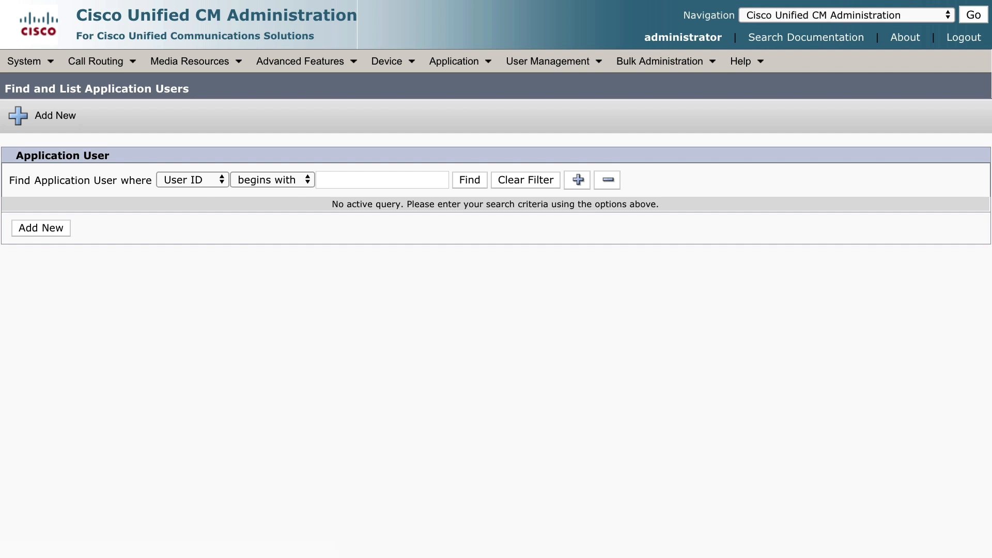
Step: Start a new application user with user ID cuejtap, entering and confirming its password
click(51, 228)
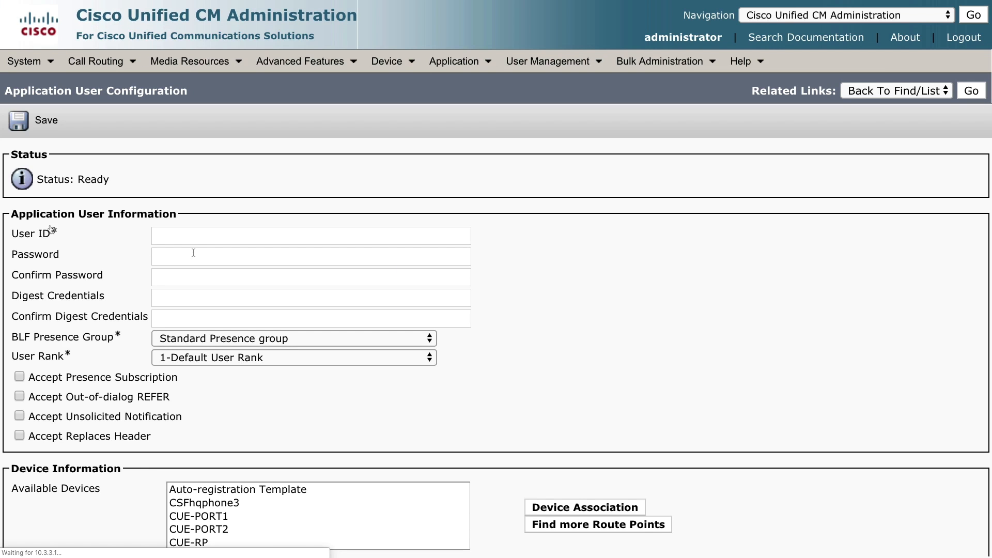
click(196, 236)
text(cuejtapi)
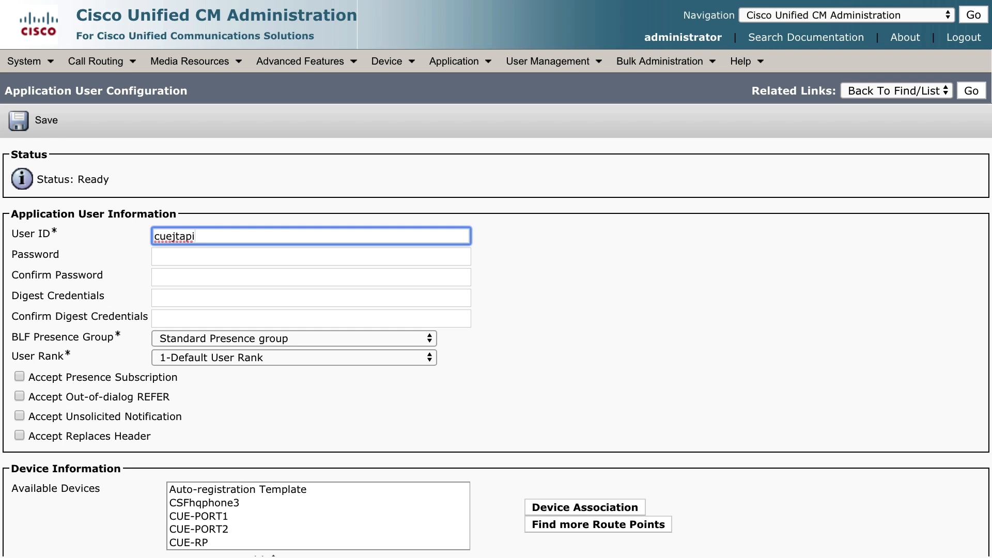
key(Tab)
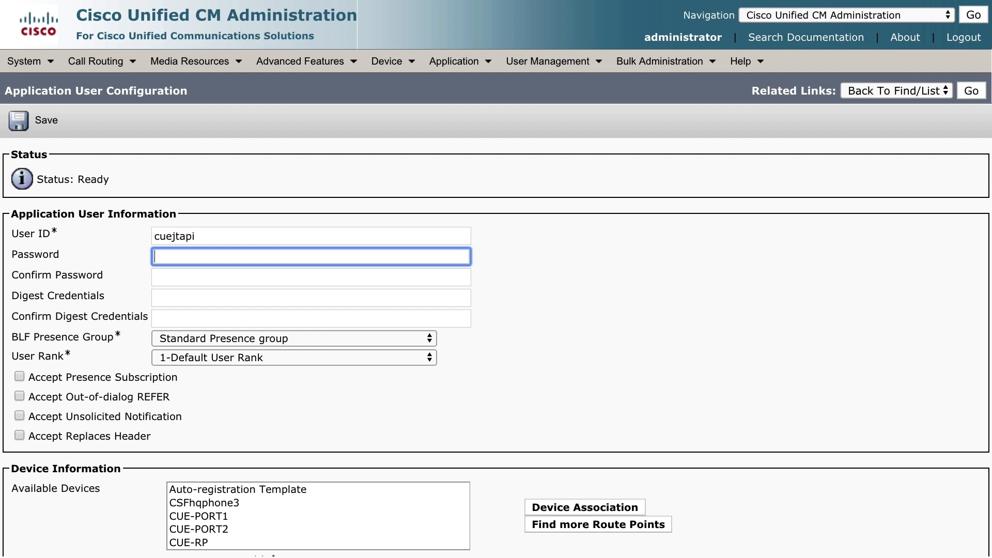
text(cisco)
key(Tab)
text(cisco)
key(Tab)
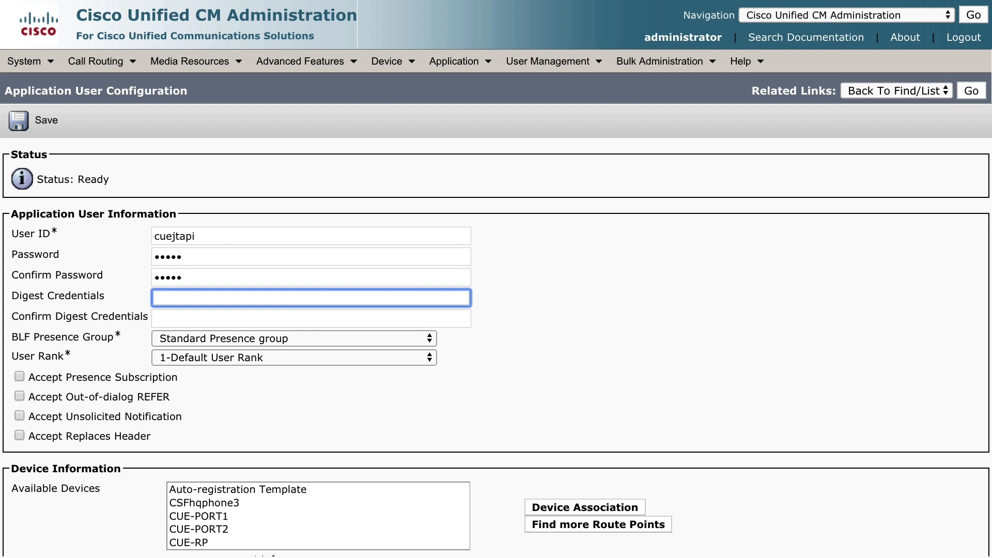
Step: Move CUE-PORT1, CUE-PORT2 and CUE-RP into the user's Controlled Devices
scroll(496, 346, down, 5)
scroll(496, 346, down, 1)
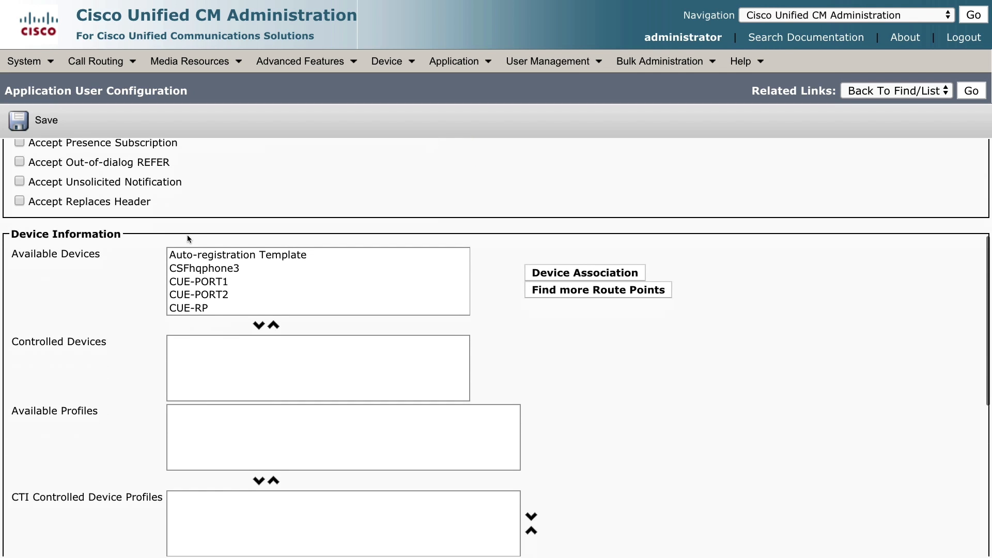
scroll(187, 236, down, 1)
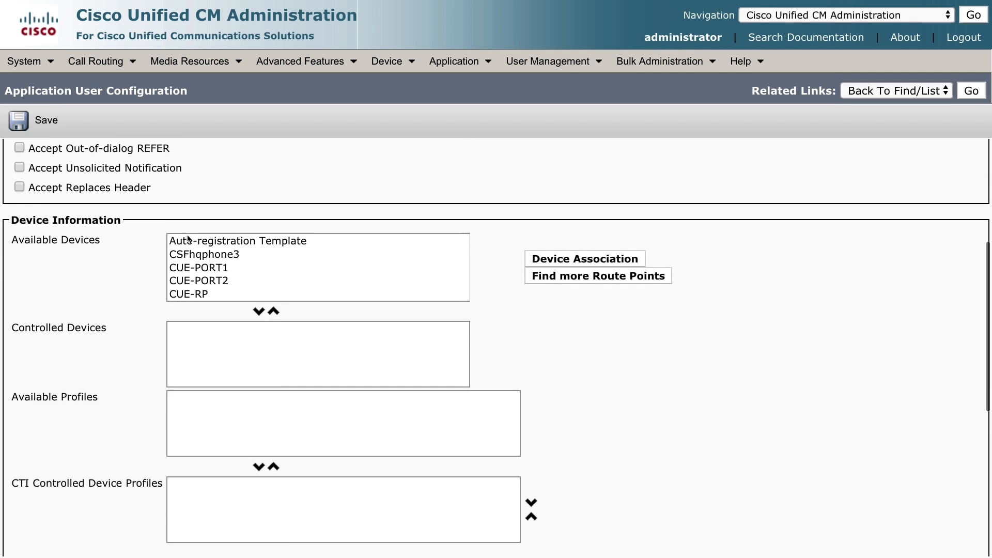
click(212, 269)
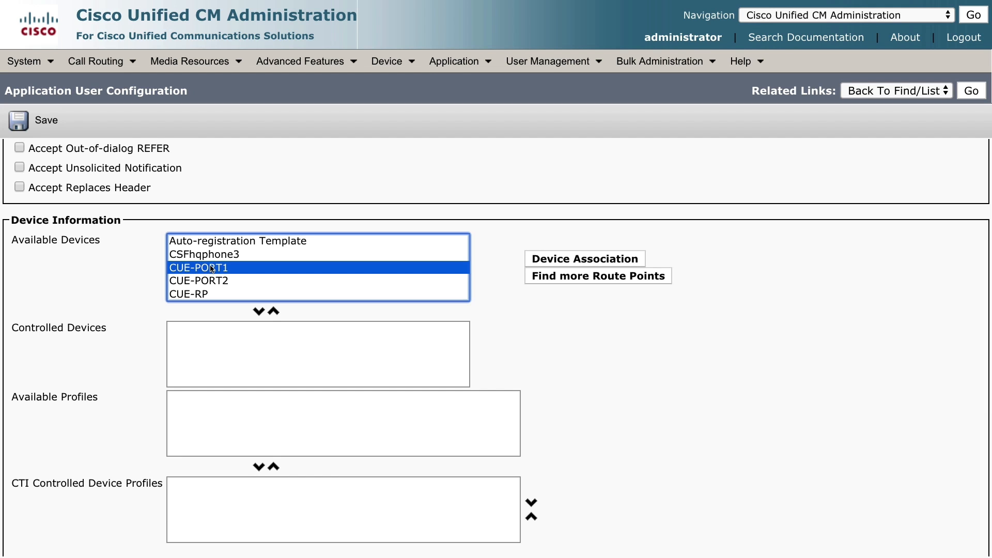
shift+click(213, 282)
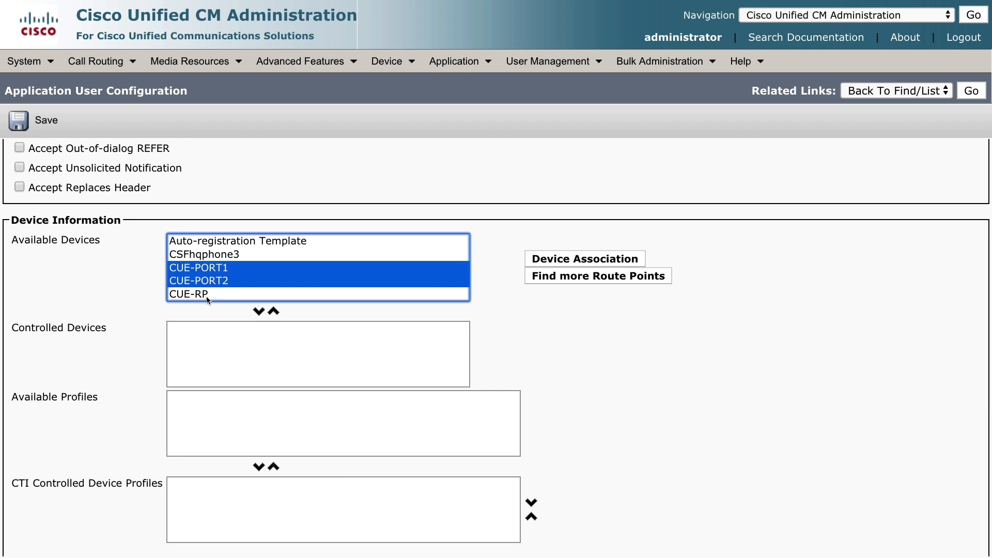
shift+click(201, 294)
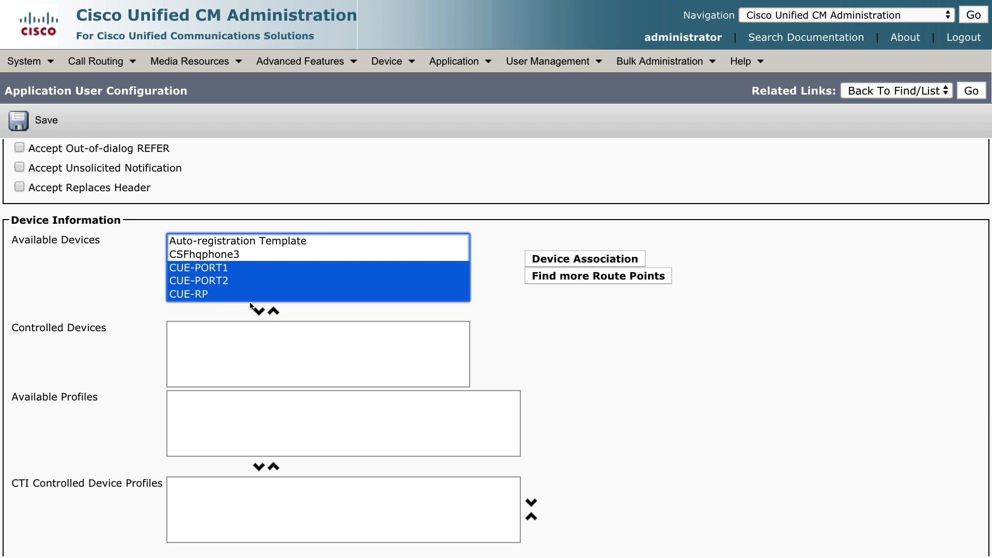
click(258, 311)
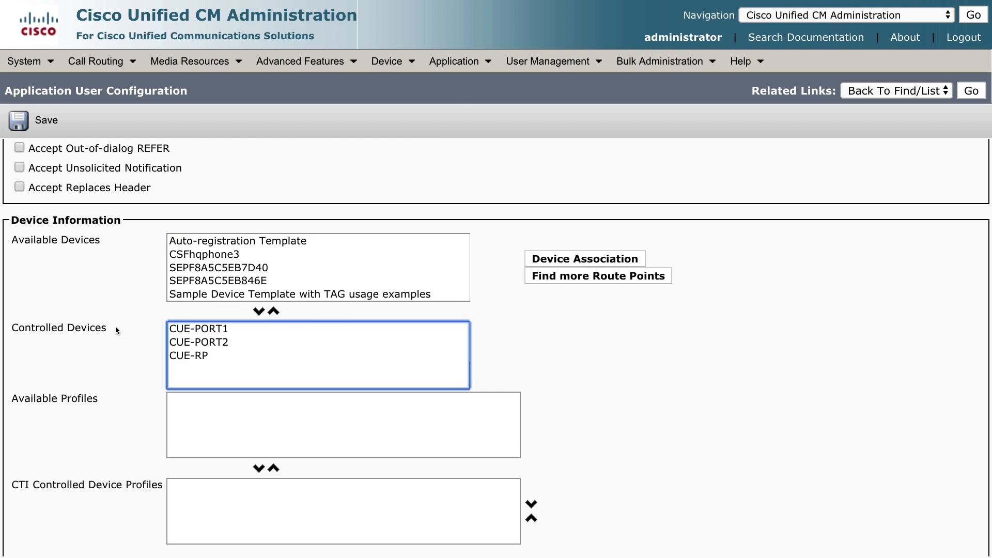
drag(117, 330, 7, 327)
click(320, 382)
scroll(321, 383, down, 5)
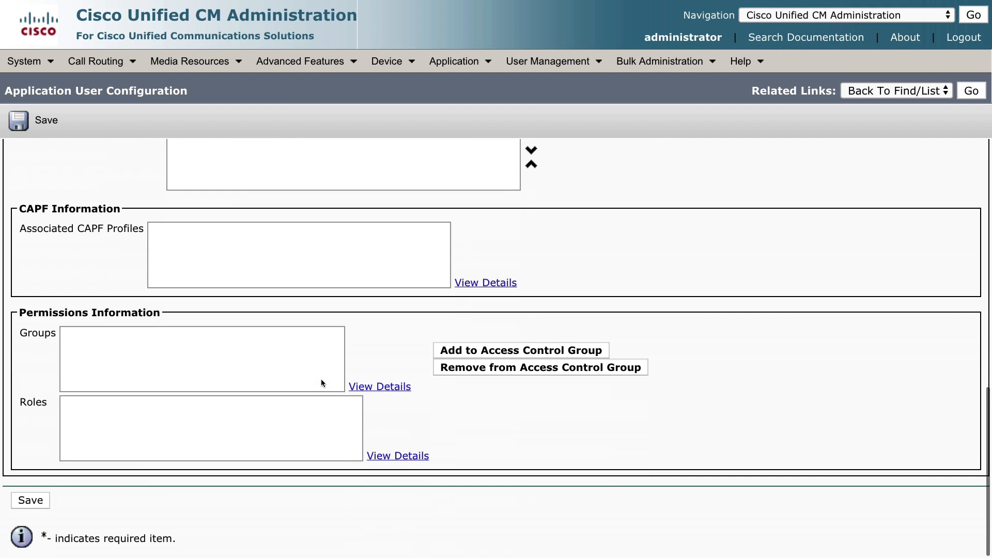
Step: Add the cuejtap user to the Standard CTI Enabled access control group and save it
click(505, 351)
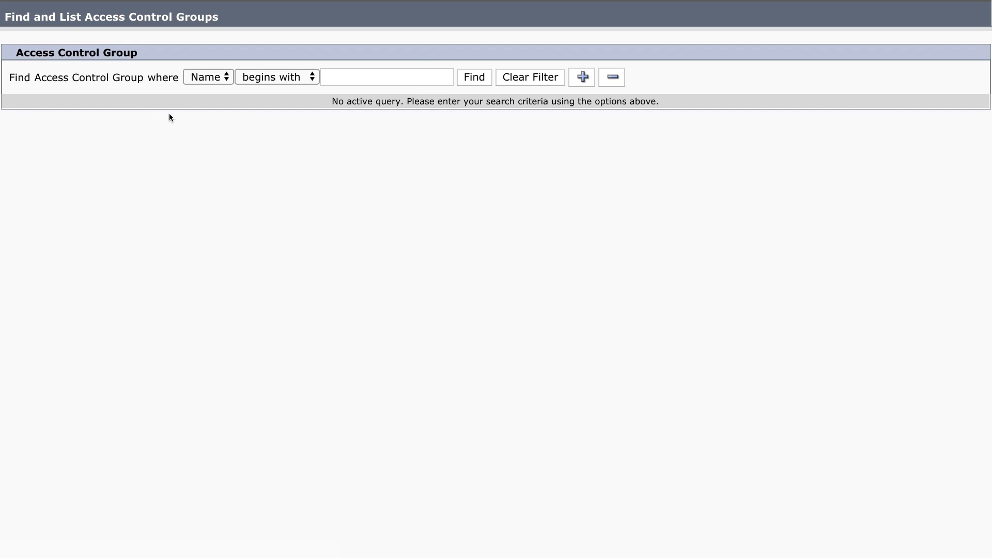
click(474, 77)
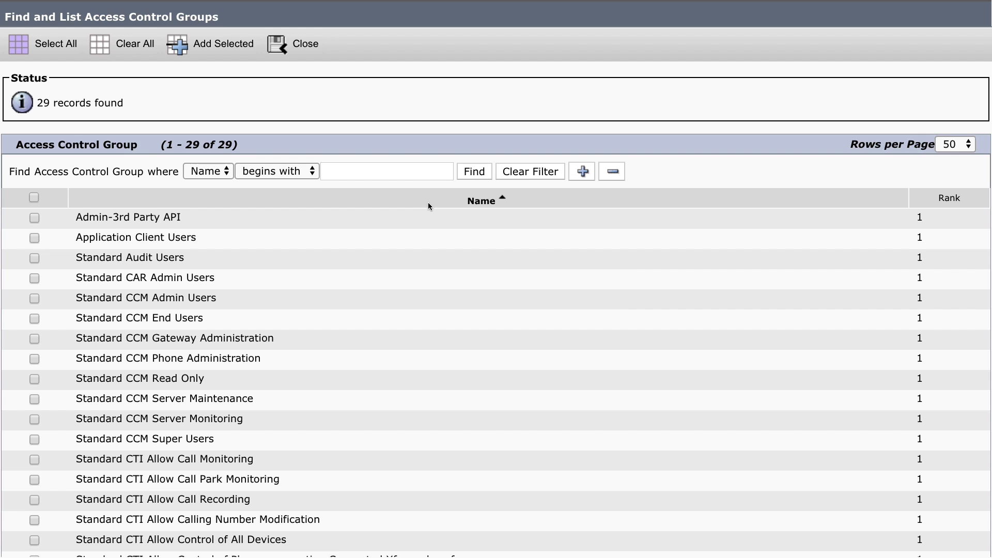
scroll(428, 205, down, 5)
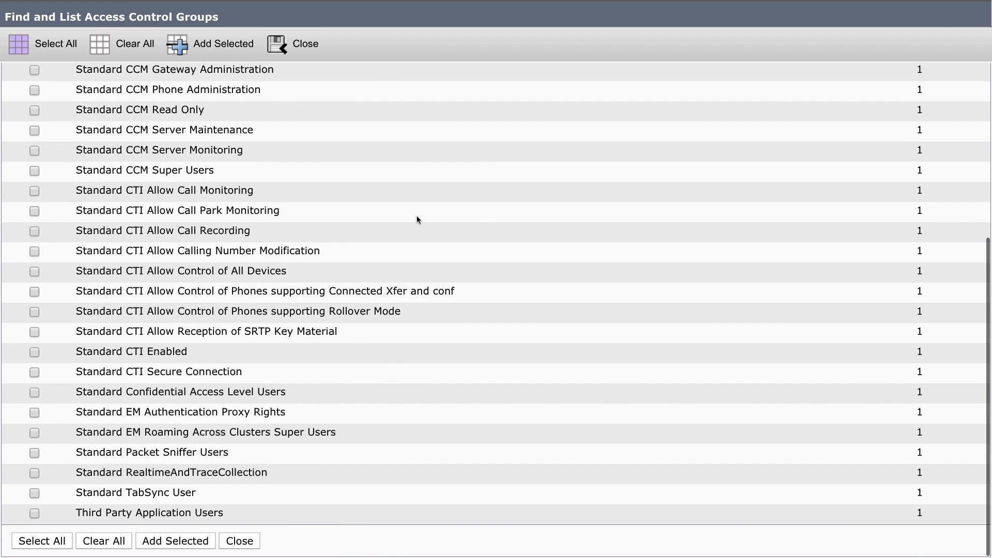
click(35, 352)
click(217, 44)
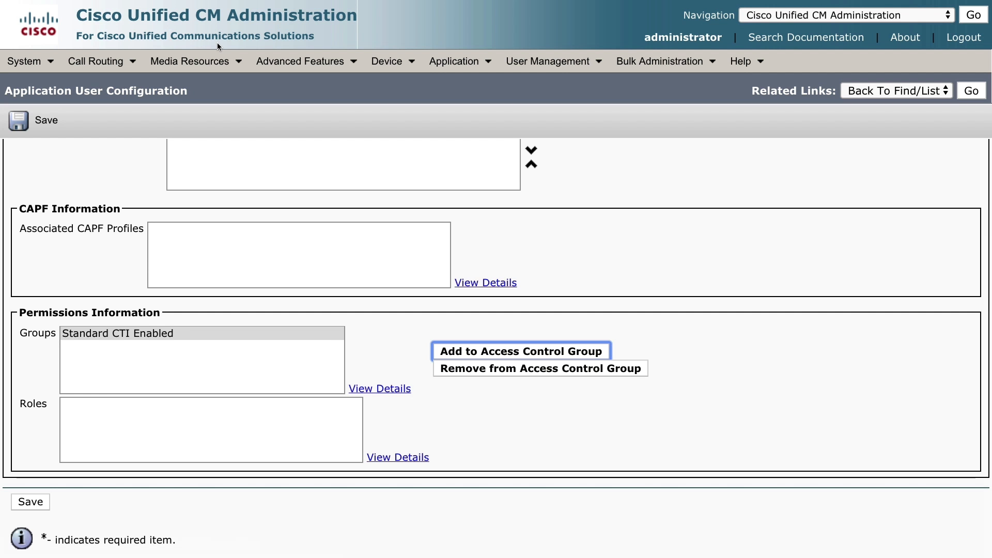
click(20, 121)
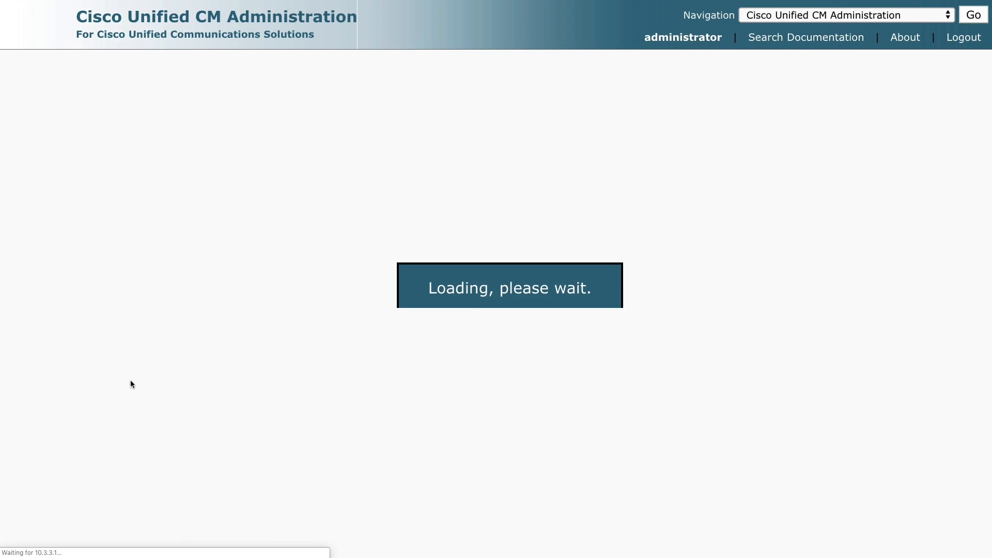
scroll(326, 331, down, 5)
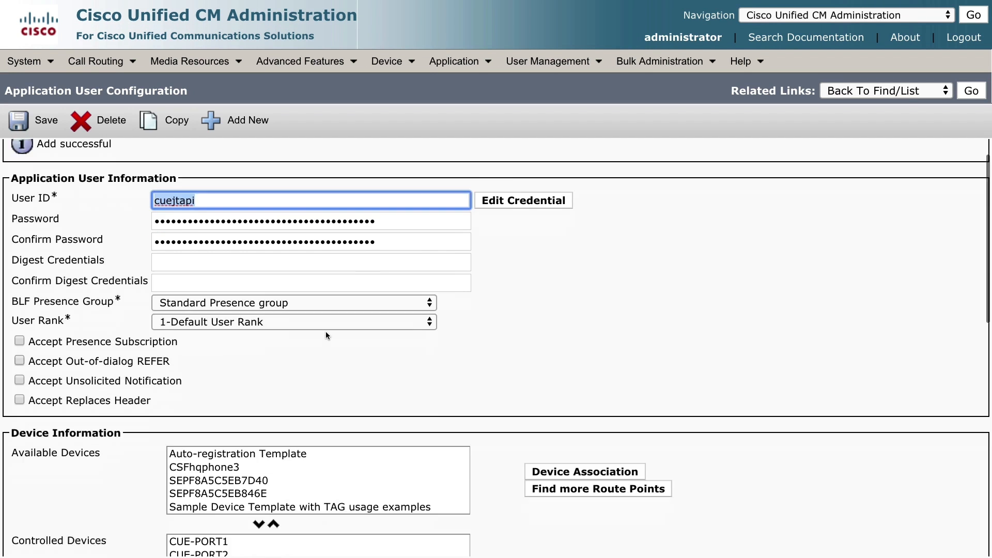
drag(220, 346, 196, 334)
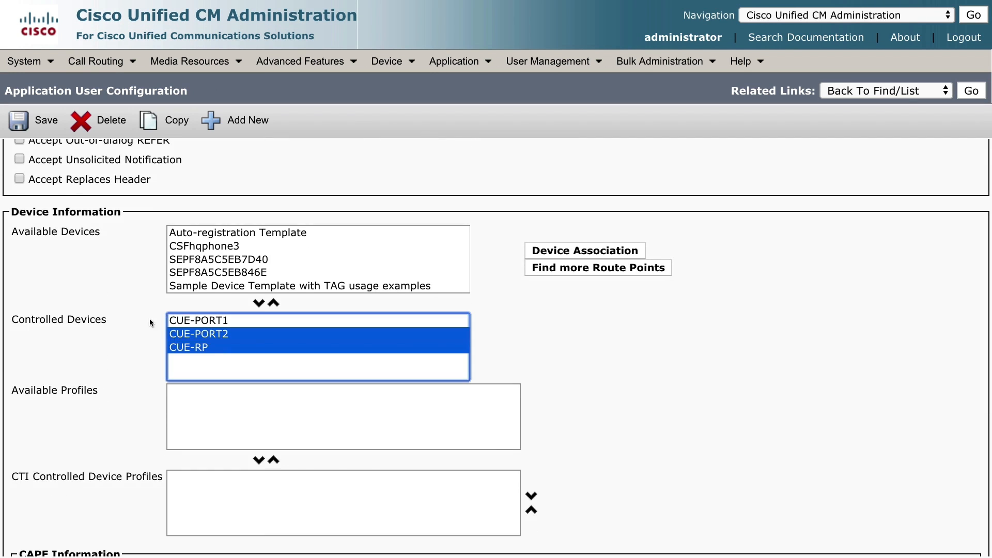
scroll(253, 343, down, 7)
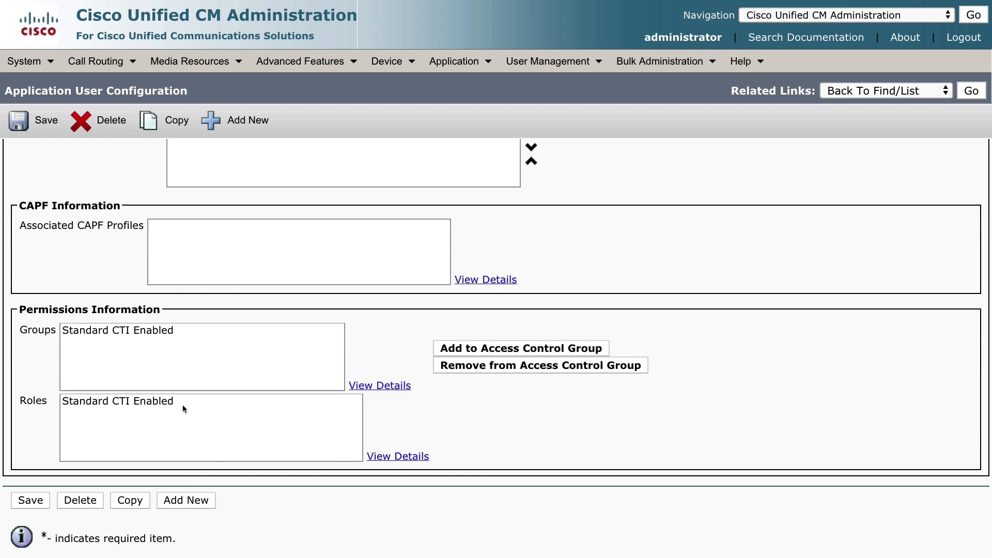
scroll(147, 410, up, 1)
Step: Add a new voice mail pilot numbered 2600 with calling search space HQ
mouse_move(318, 64)
mouse_move(321, 86)
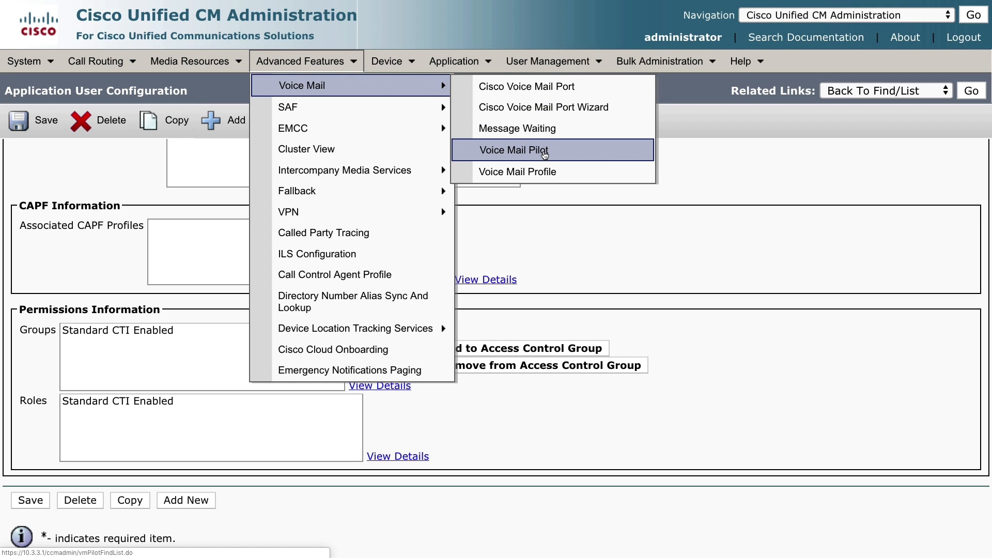
click(544, 152)
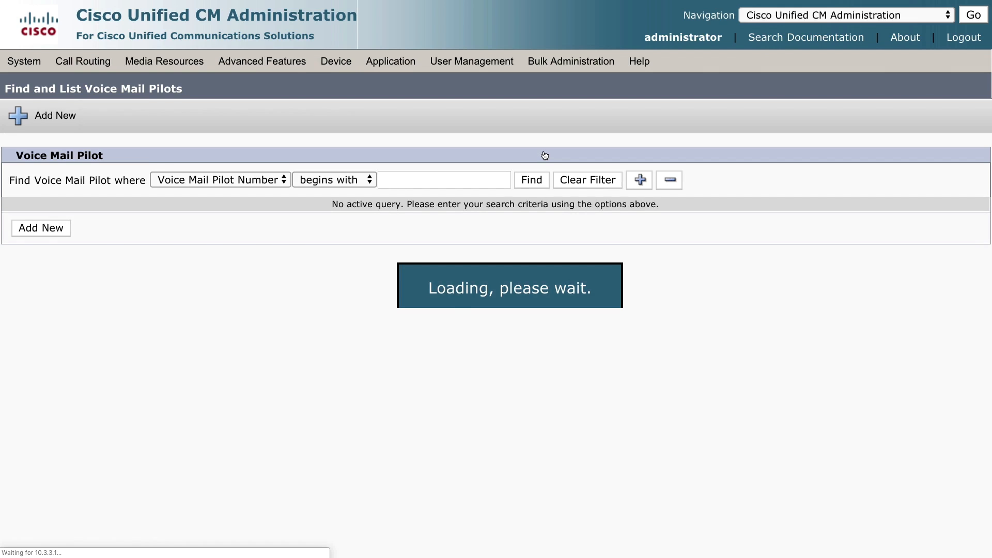
click(531, 186)
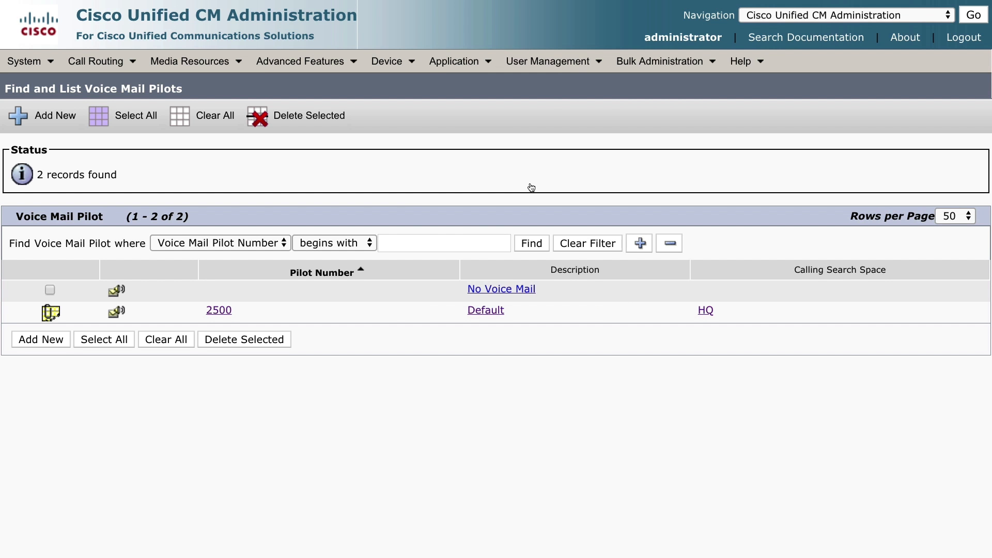
click(54, 340)
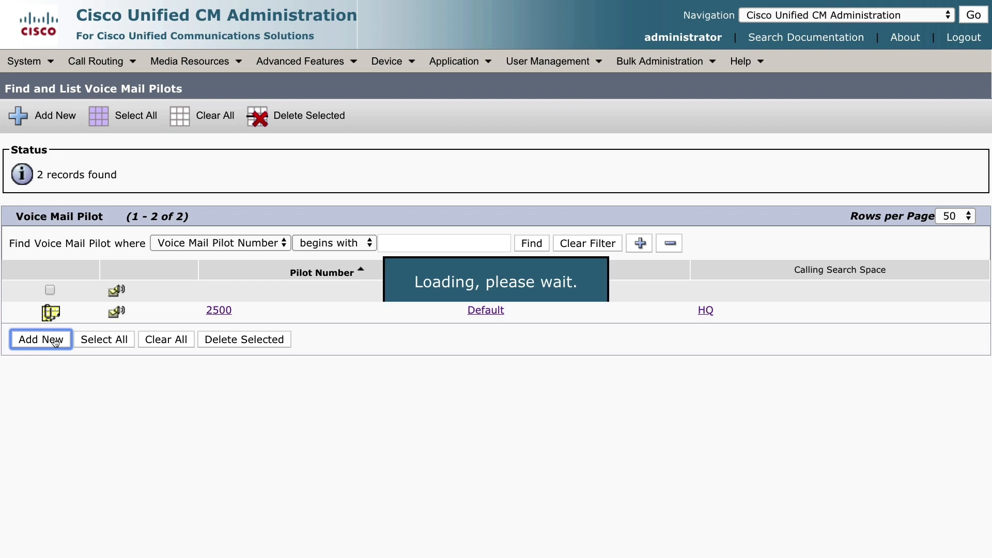
click(186, 234)
text(2600)
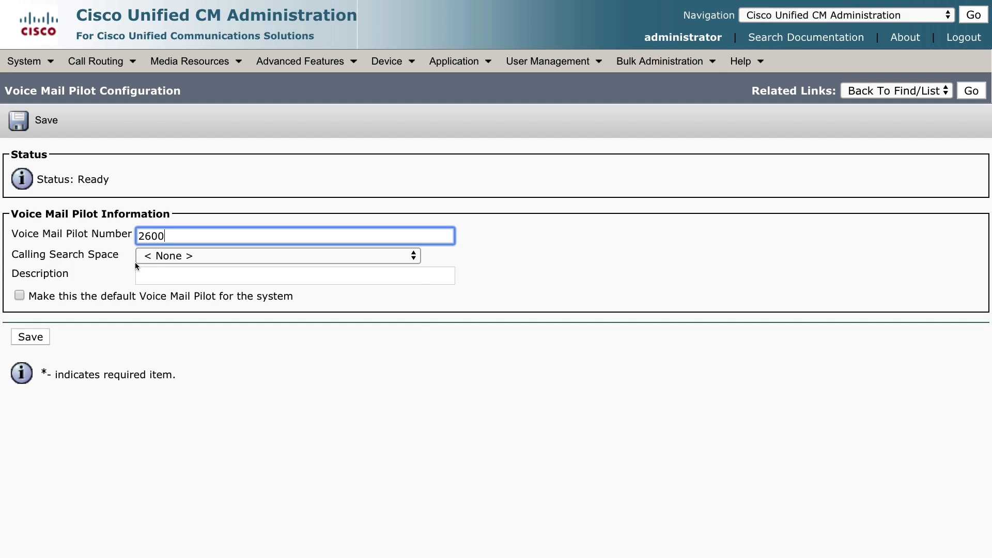
click(189, 257)
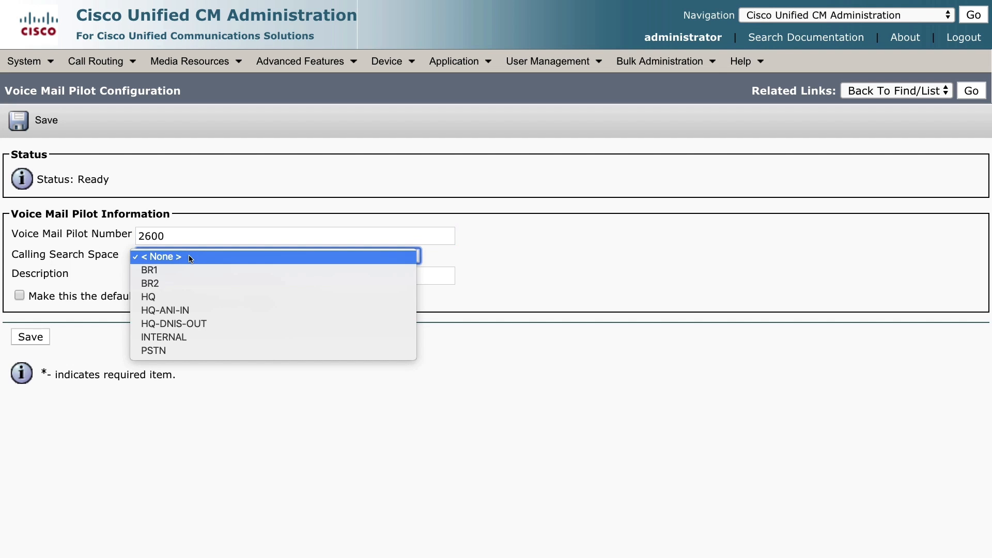
click(187, 297)
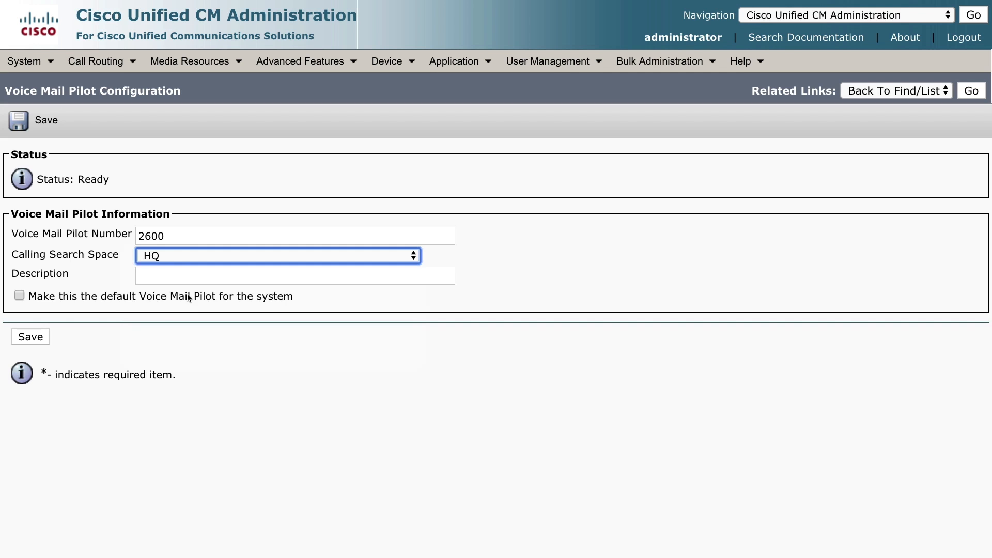
click(30, 338)
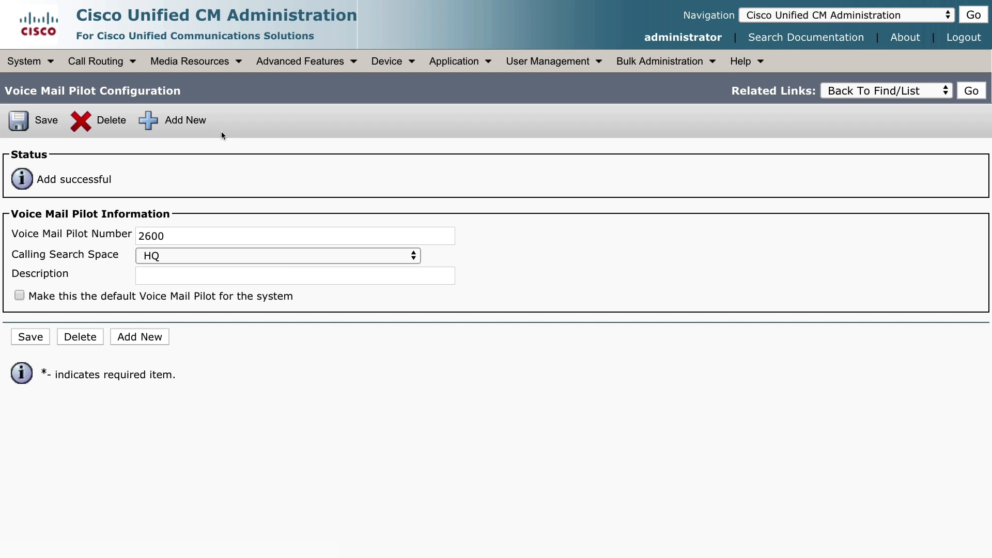
click(301, 61)
Step: List the existing voice mail profiles, Default and NoVoiceMail
mouse_move(350, 86)
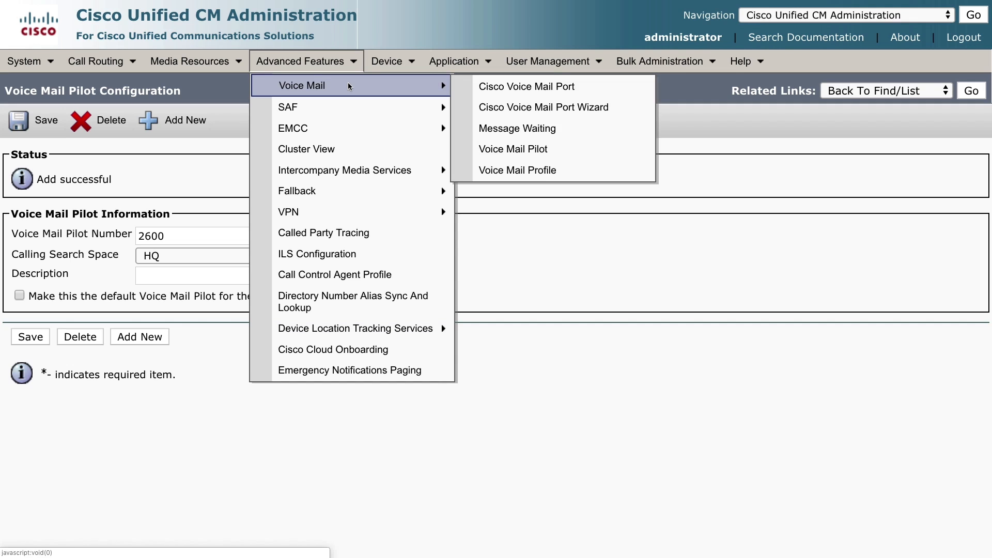
click(579, 177)
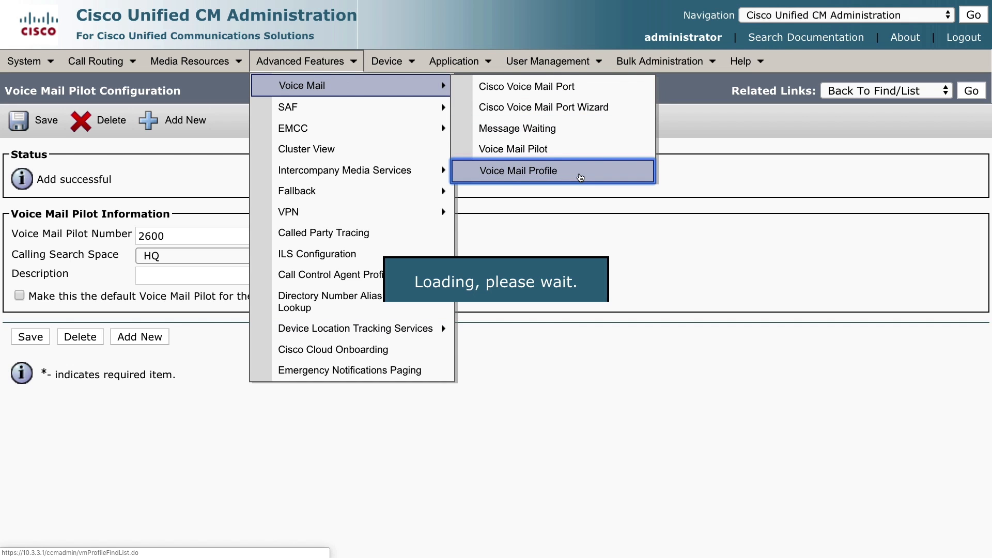
click(533, 181)
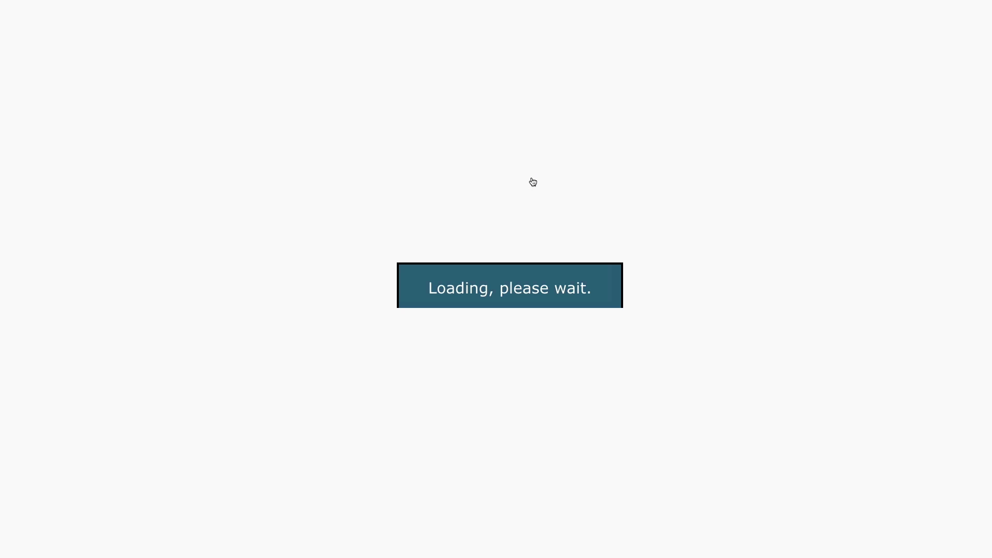
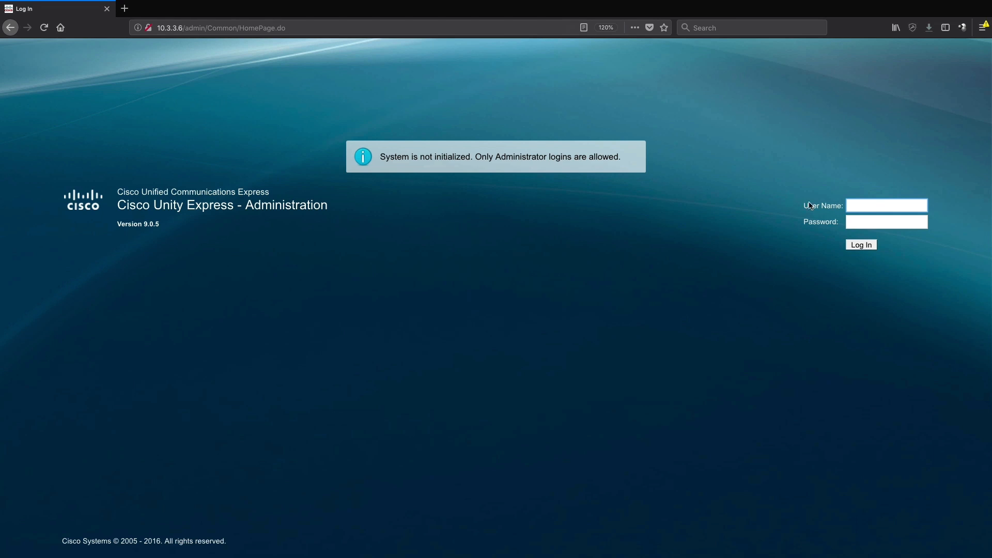
Step: Log in as administrator with the account password to reach the Initialization Wizard page
drag(381, 159, 623, 160)
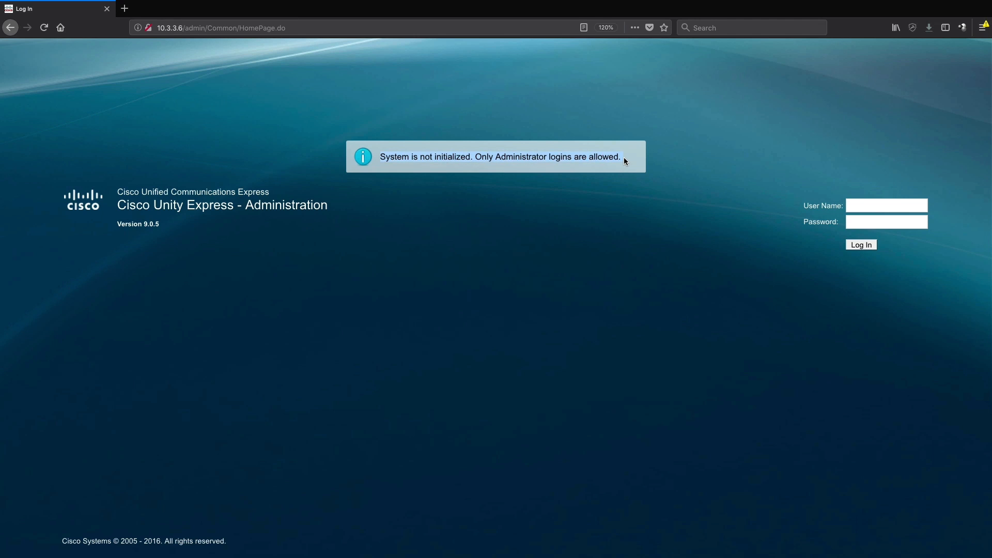
click(541, 181)
click(877, 206)
text(administrator)
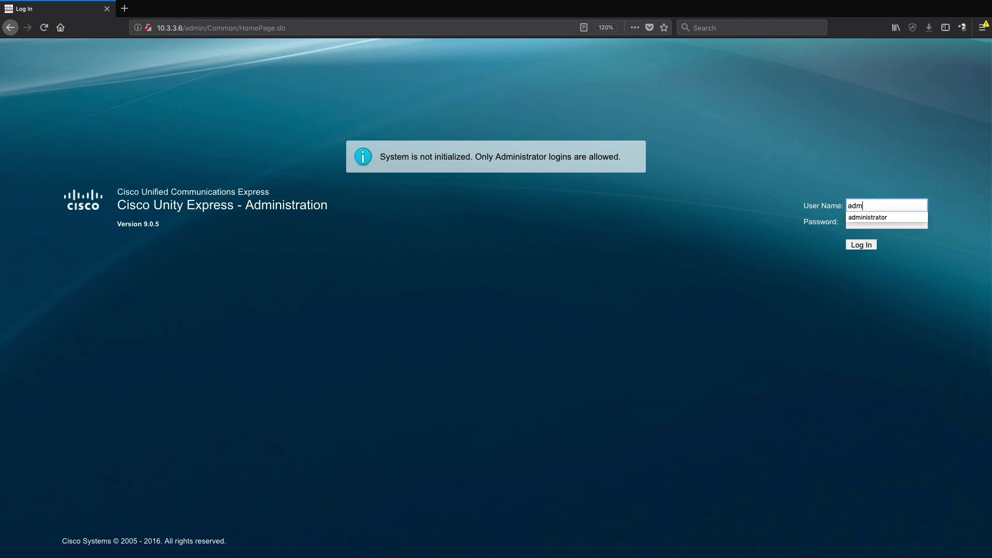
key(Tab)
text(•••••••••)
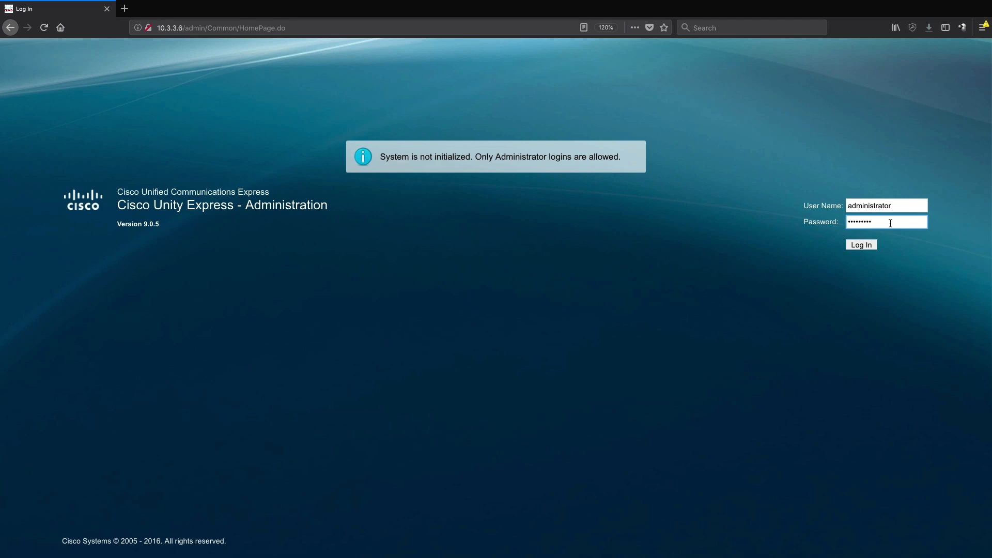
click(860, 245)
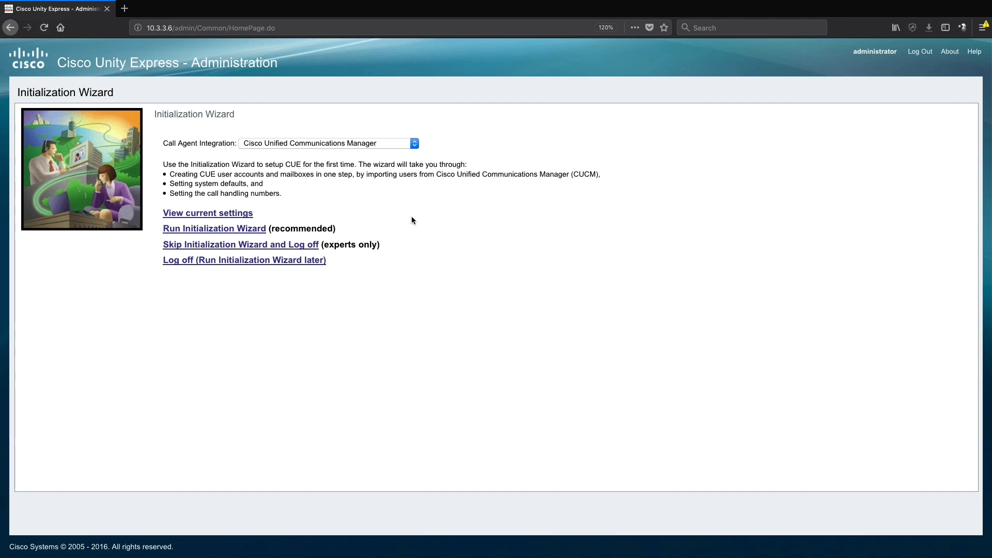
Step: Keep Cisco Unified Communications Manager as call agent and run the Initialization Wizard
click(341, 147)
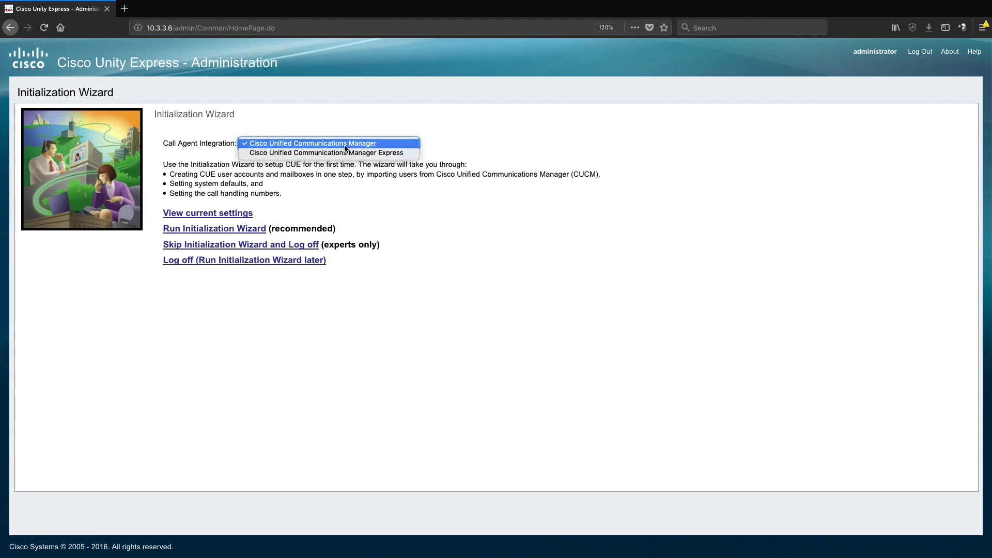
click(354, 143)
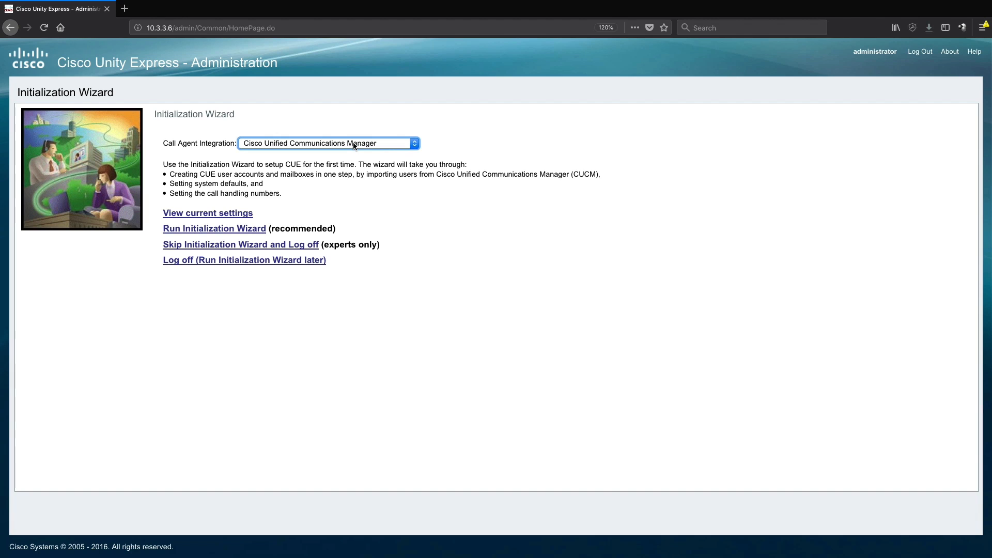
click(186, 230)
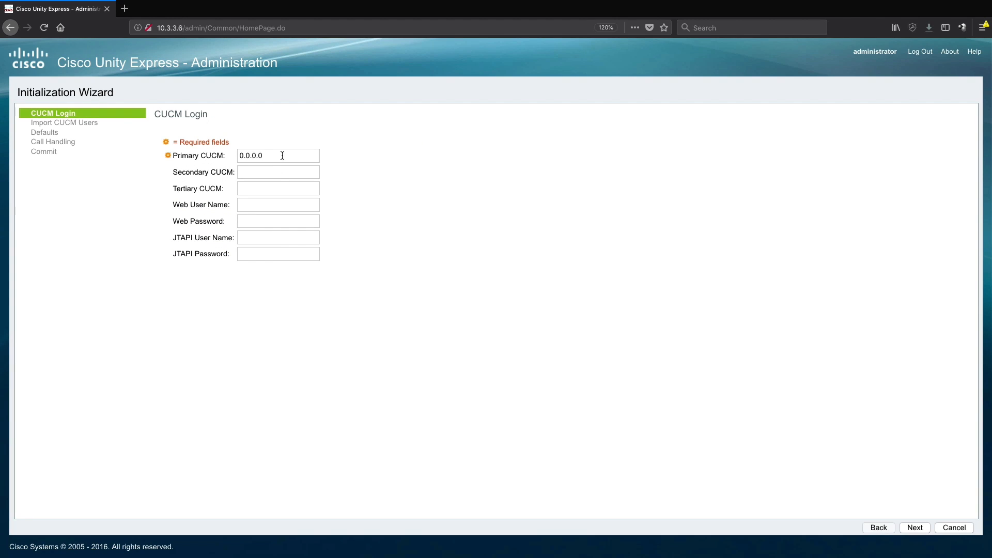
Step: Set primary CUCM 10.3.3.1 with web user administrator and JTAPI user cuejtapi, then continue
drag(281, 155, 228, 154)
text(10.3.3.1)
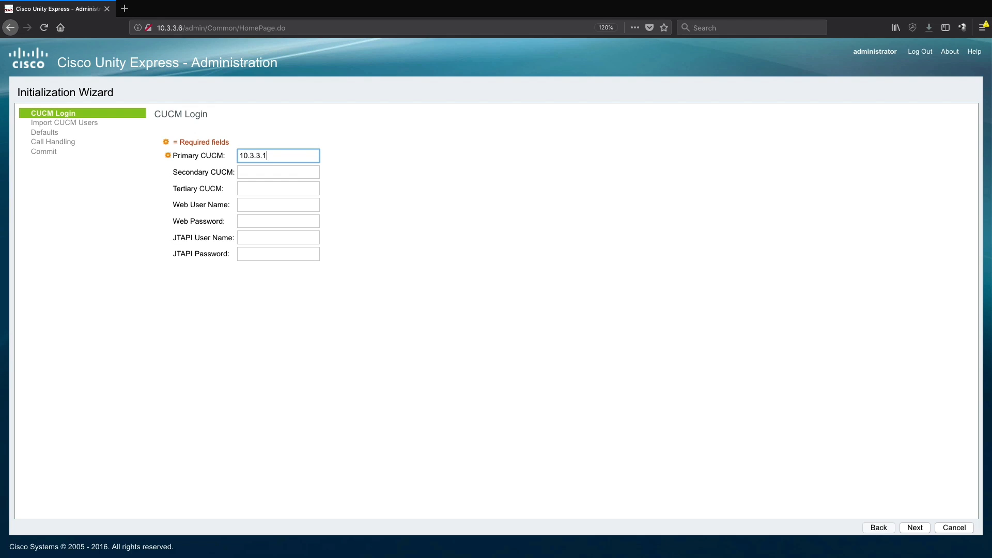
click(261, 204)
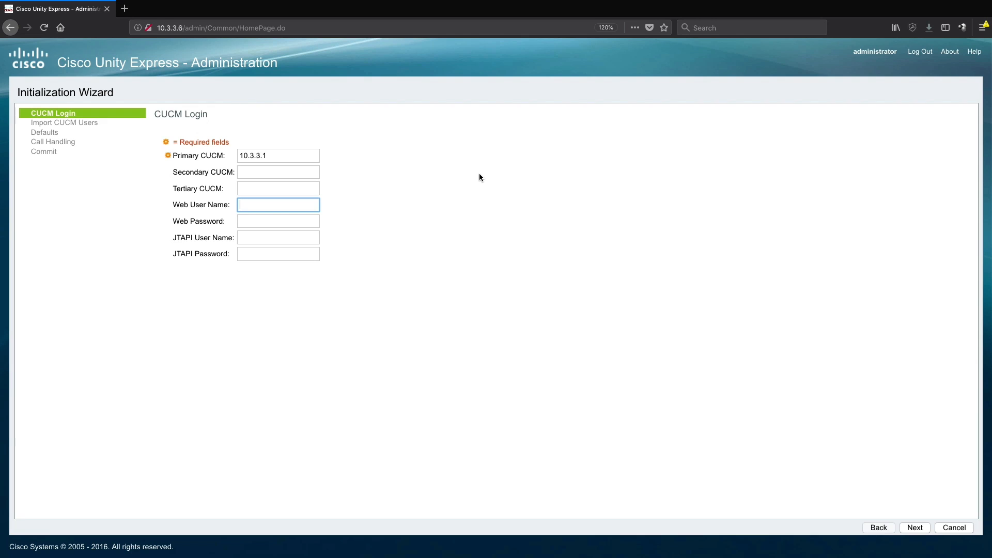
text(administrato)
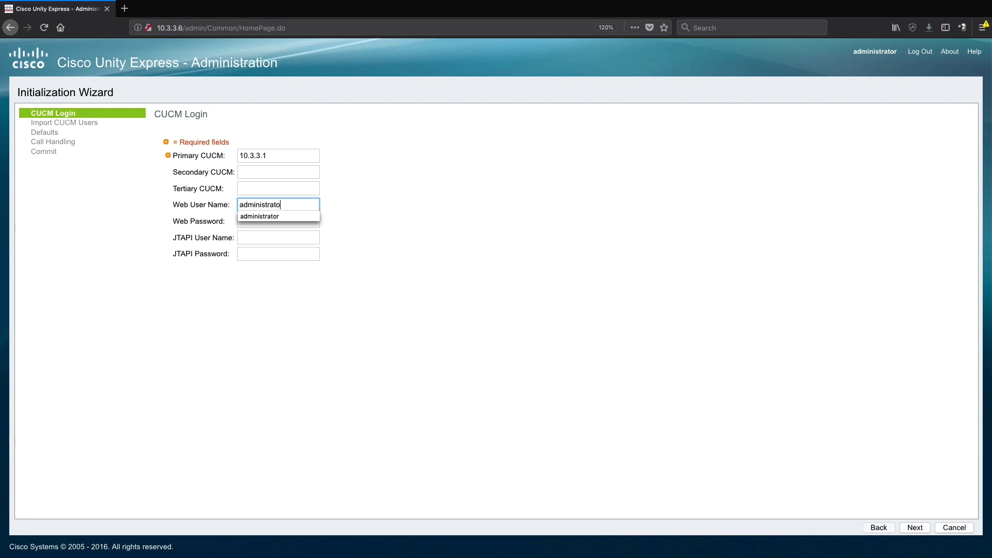
text(r)
key(Tab)
text(•••••••••)
key(Tab)
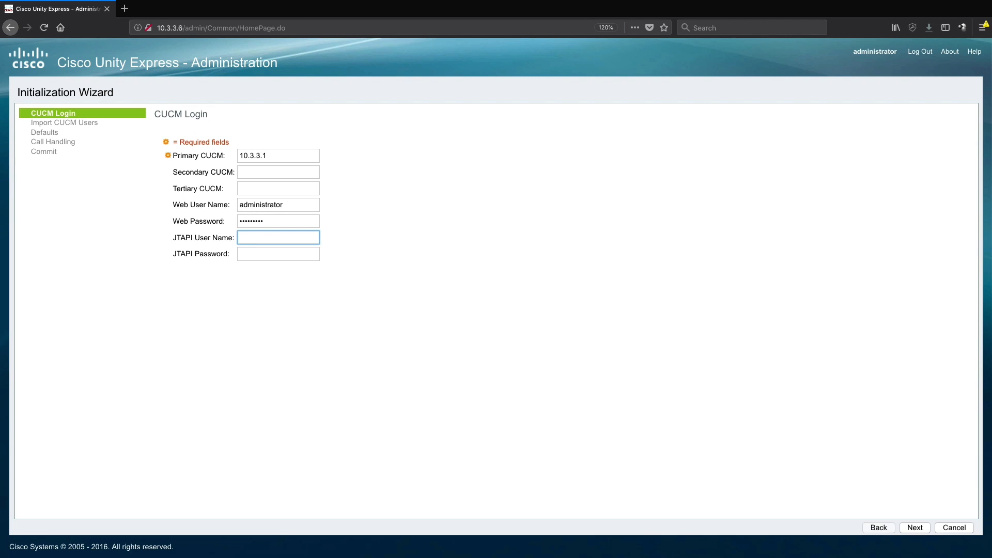
text(cu)
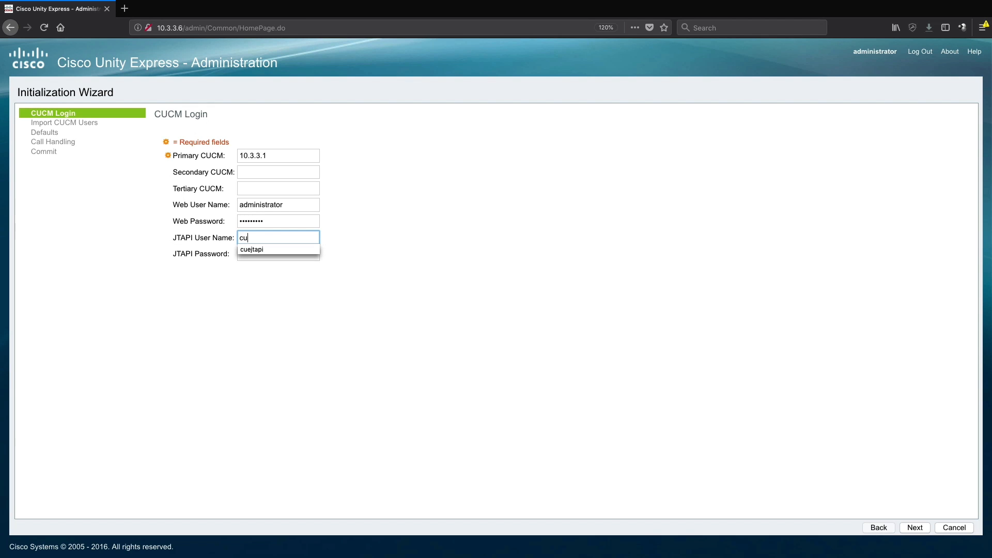
text(ejtapi)
key(Tab)
text(•••••)
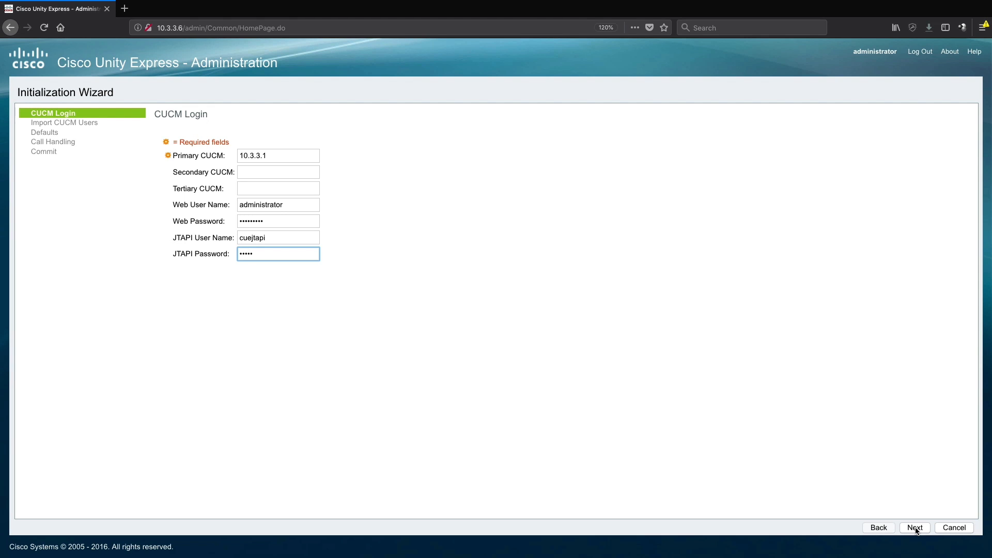
click(915, 529)
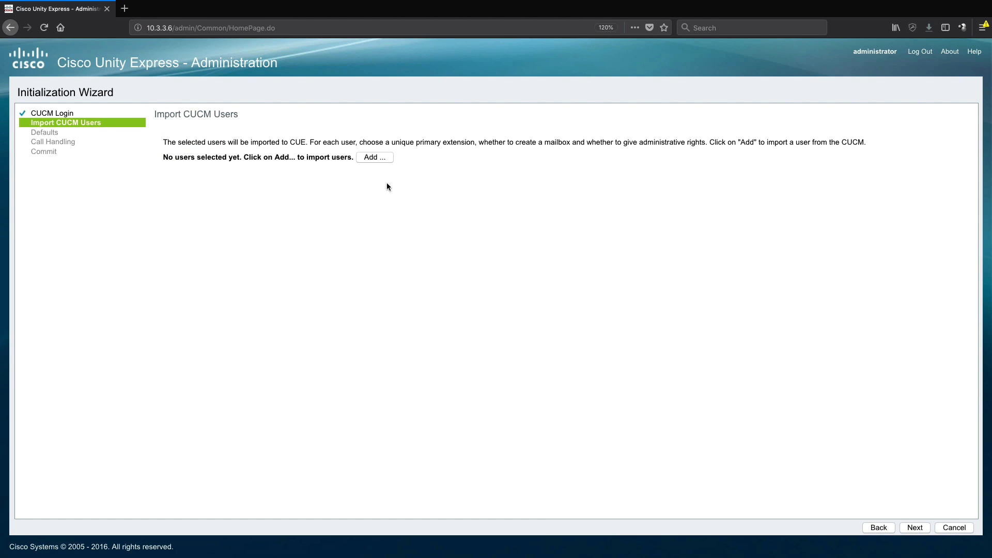
Step: Search CUCM for user hqphone1 and add it to the import list
click(374, 157)
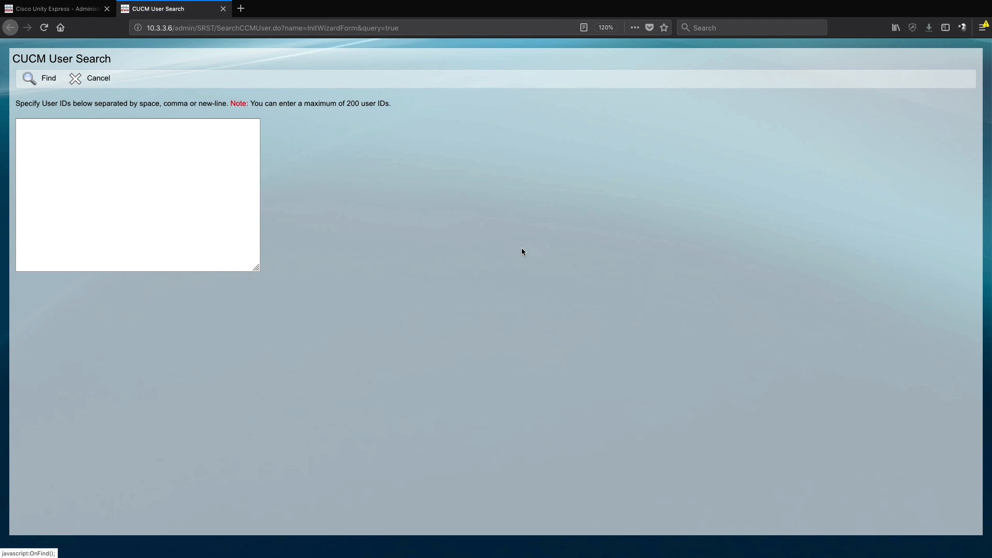
click(110, 143)
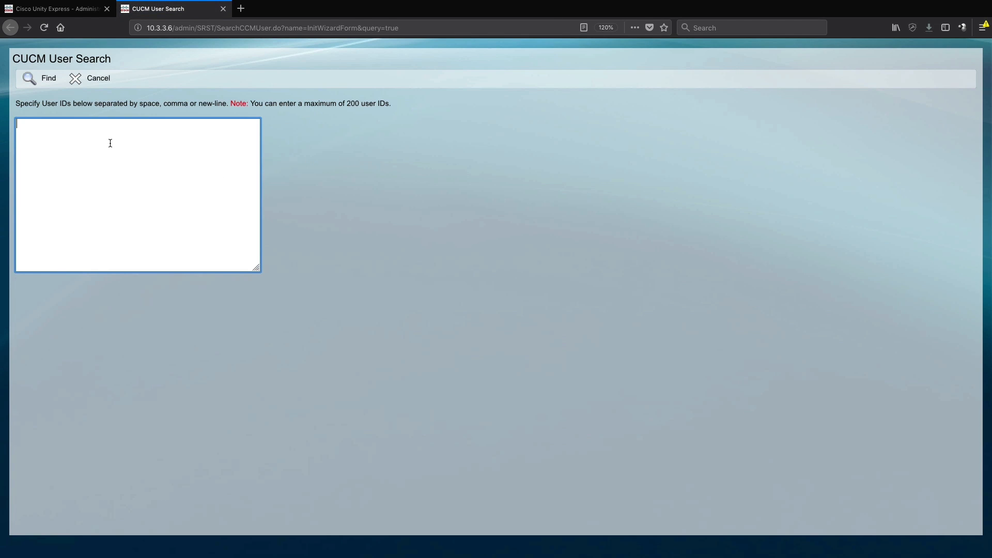
text(hqphone1)
click(53, 81)
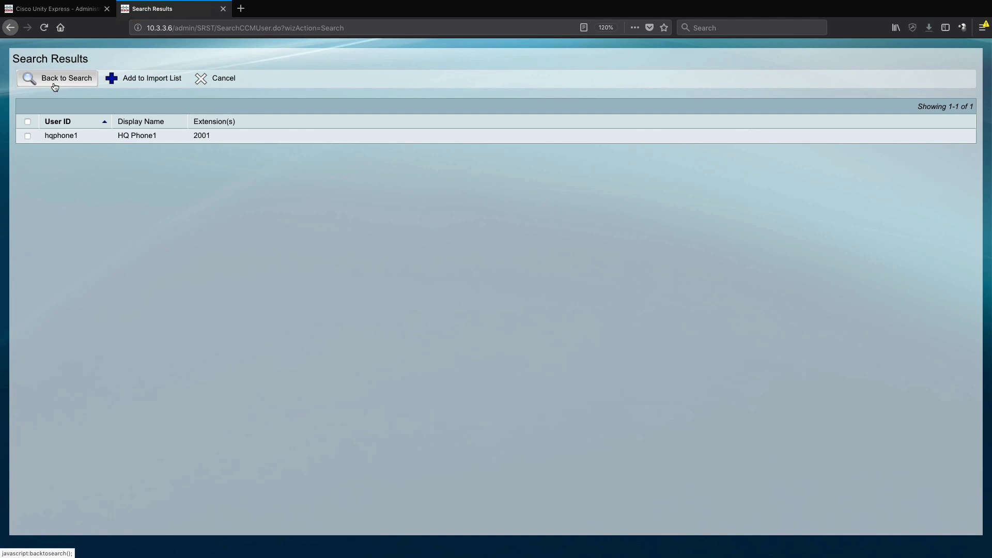
click(27, 135)
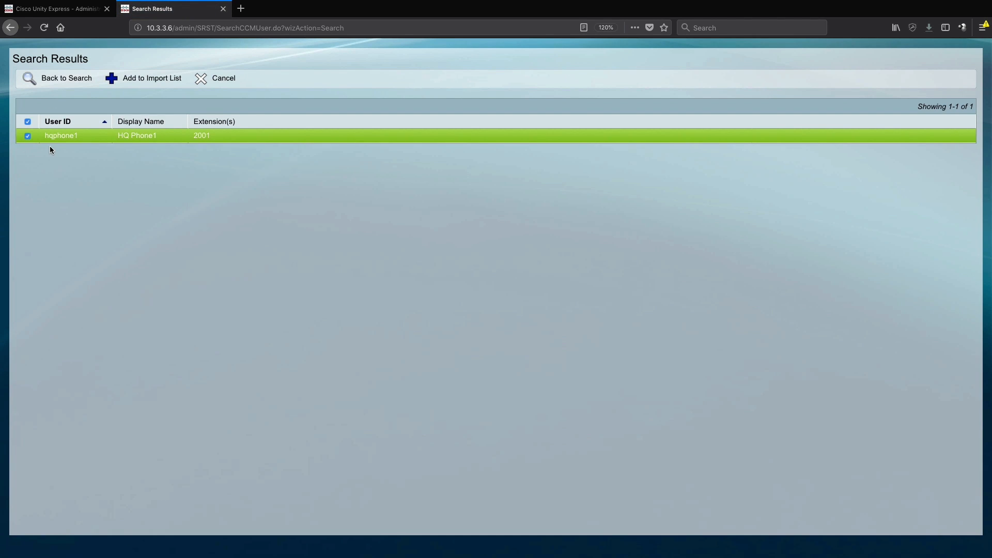
click(152, 80)
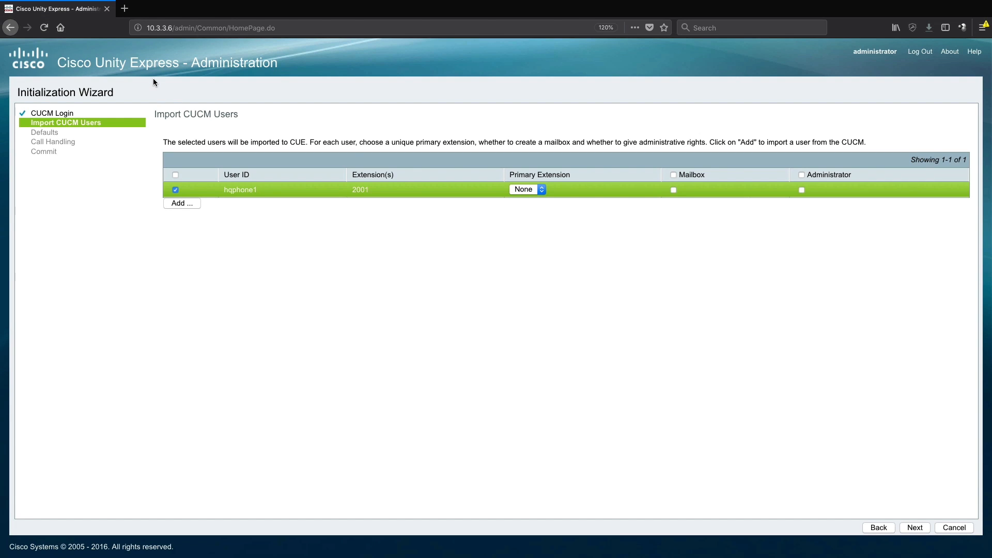
Step: Give hqphone1 primary extension 2001 and proceed to the Defaults step
click(527, 191)
click(669, 189)
click(914, 527)
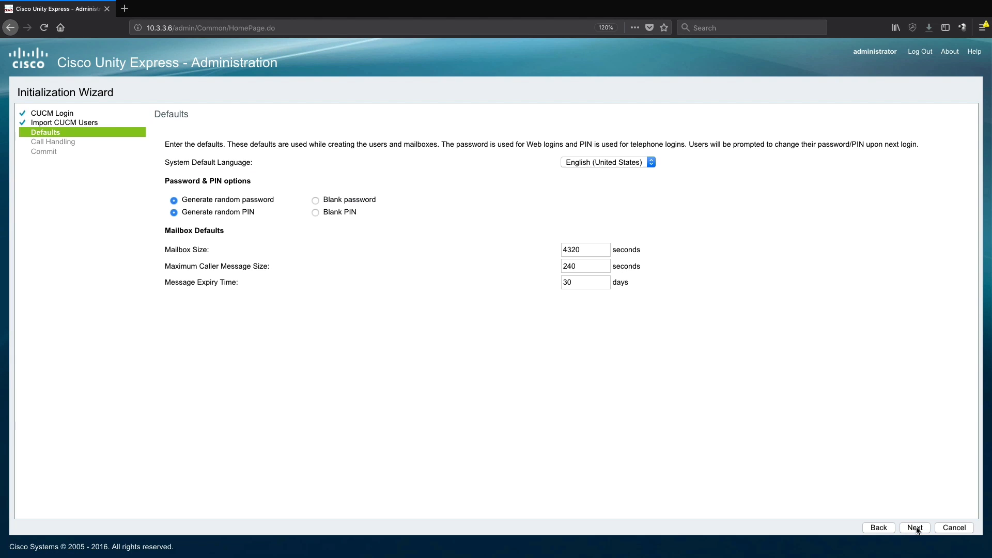
Step: Select Blank for both the default web password and the telephone PIN
click(315, 200)
click(315, 212)
Step: Set voice mail number 2600 and SIP MWI to Unsolicited Notify, Subscribe - Notify, then continue
click(915, 528)
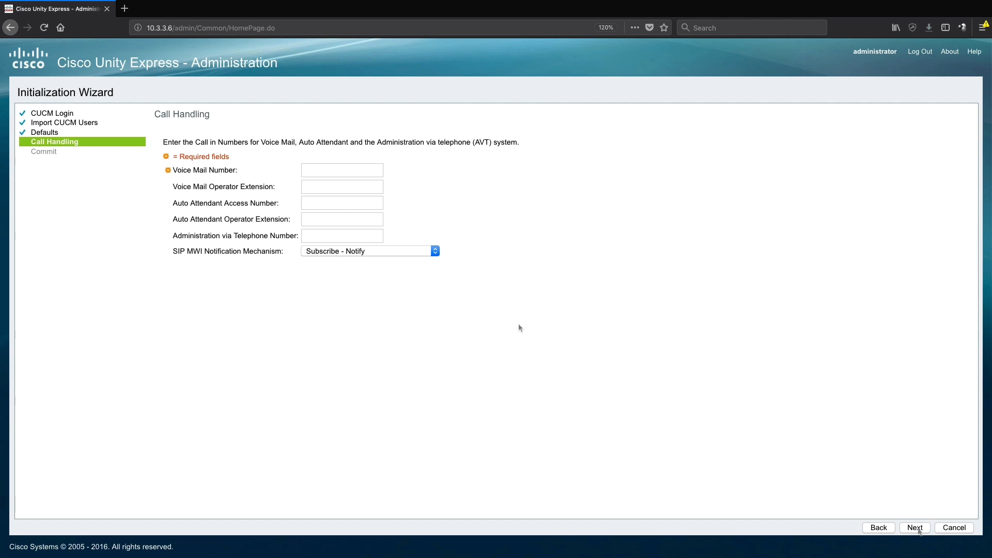
click(305, 165)
text(2600)
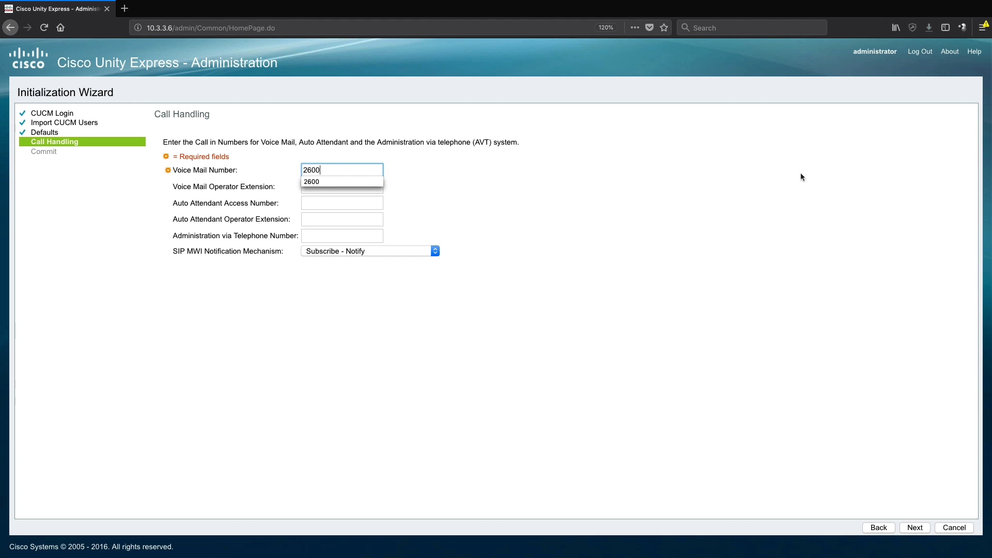
click(508, 190)
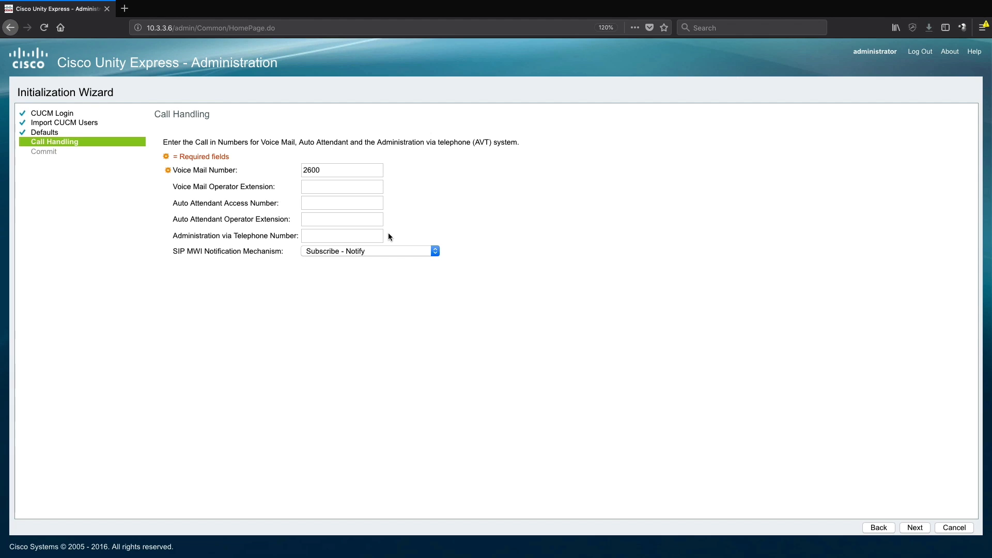
click(355, 251)
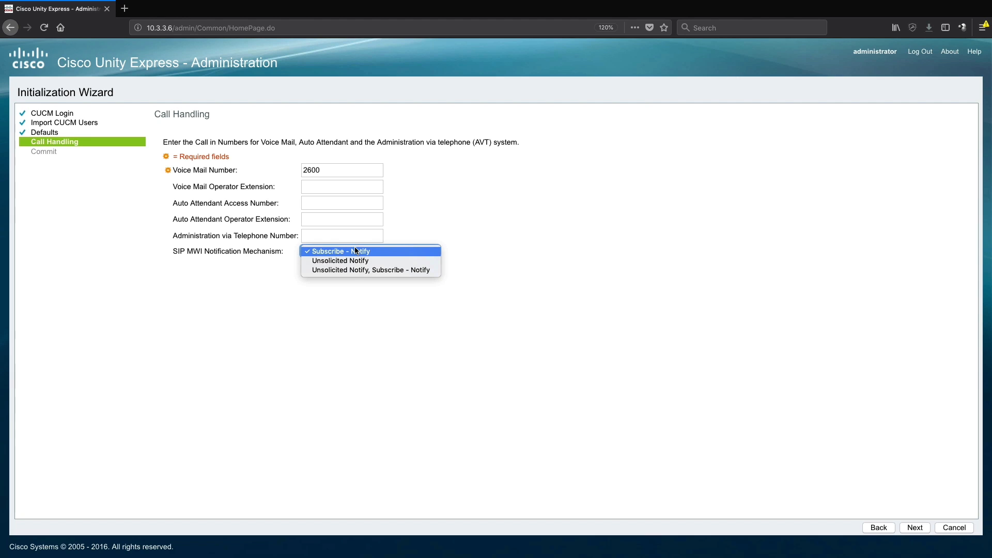
click(370, 270)
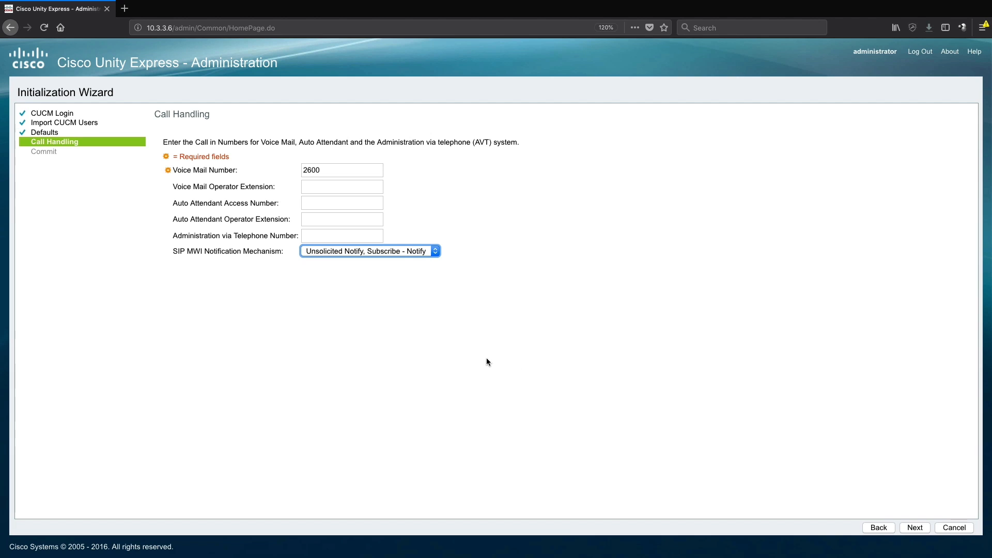
click(915, 528)
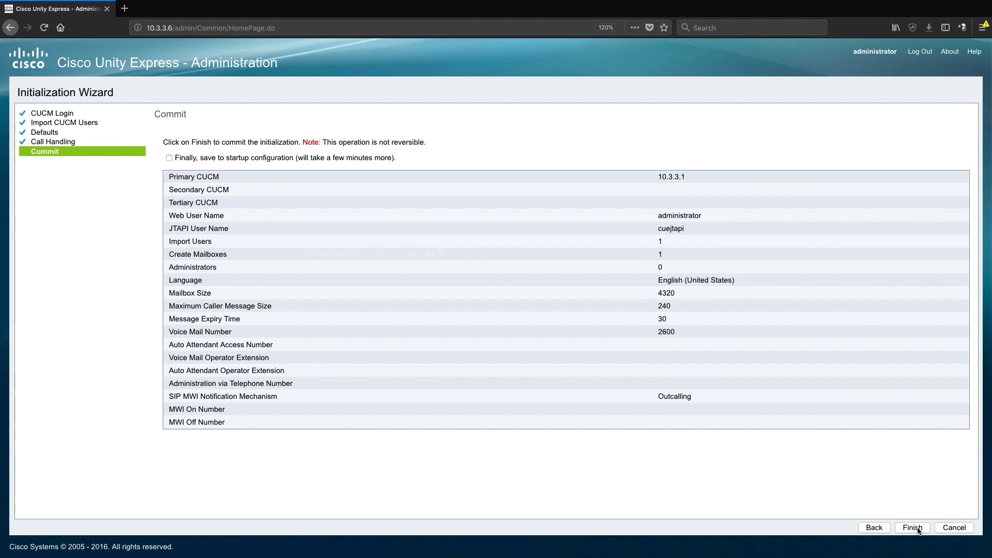
Step: Finish the wizard to commit the initialization settings
click(916, 529)
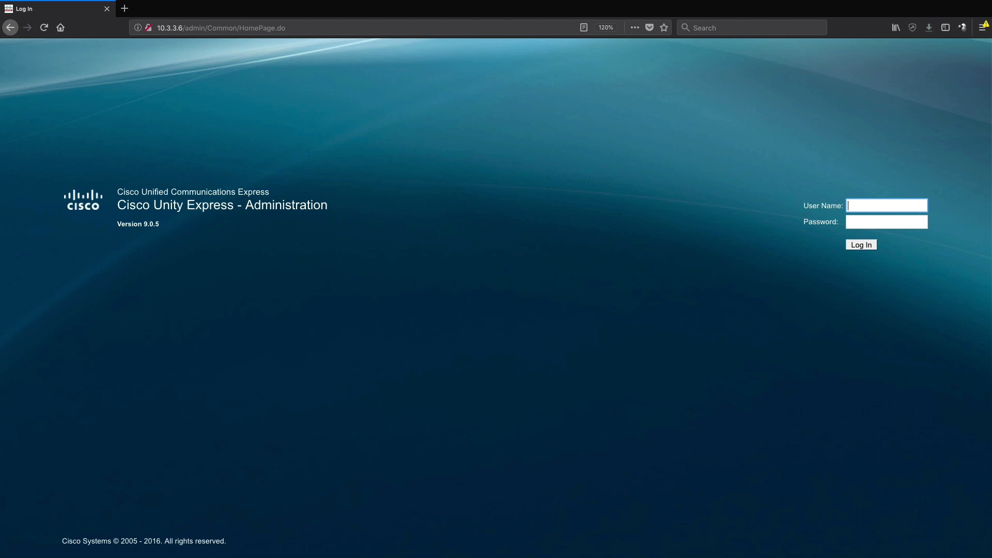
Step: Sign back in as administrator with the password and zoom the home page in
text(administrator)
key(Tab)
text(•••••)
key(Return)
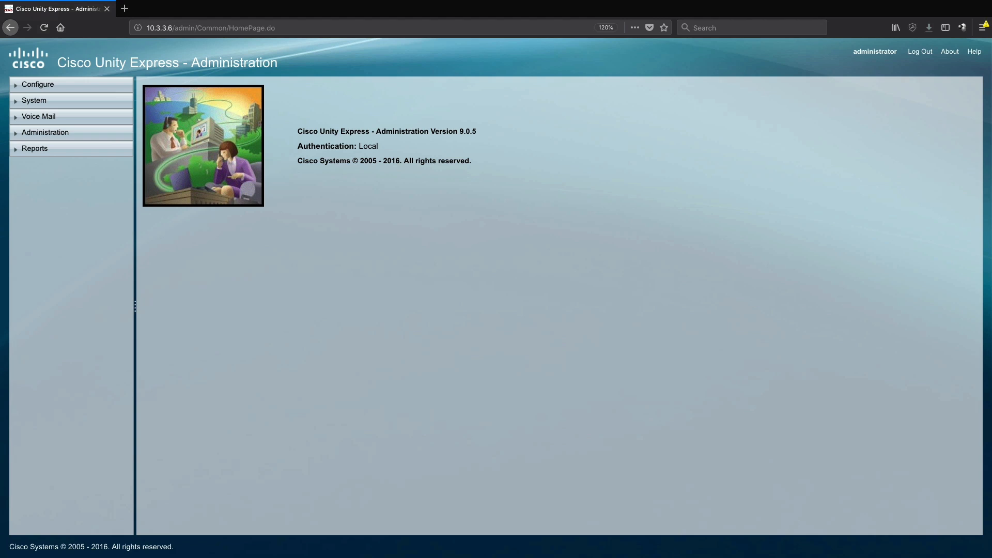
key(ctrl+plus)
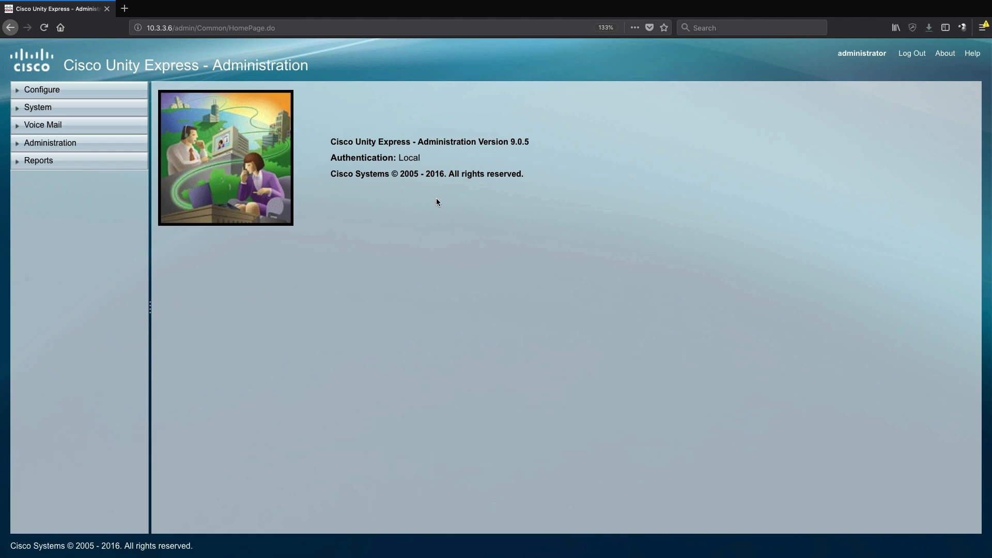
click(19, 94)
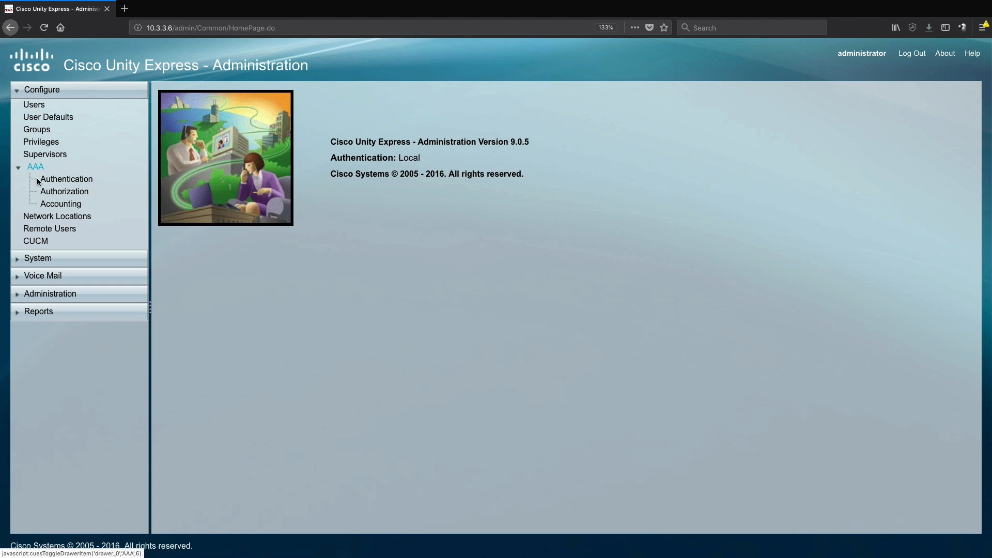
click(59, 260)
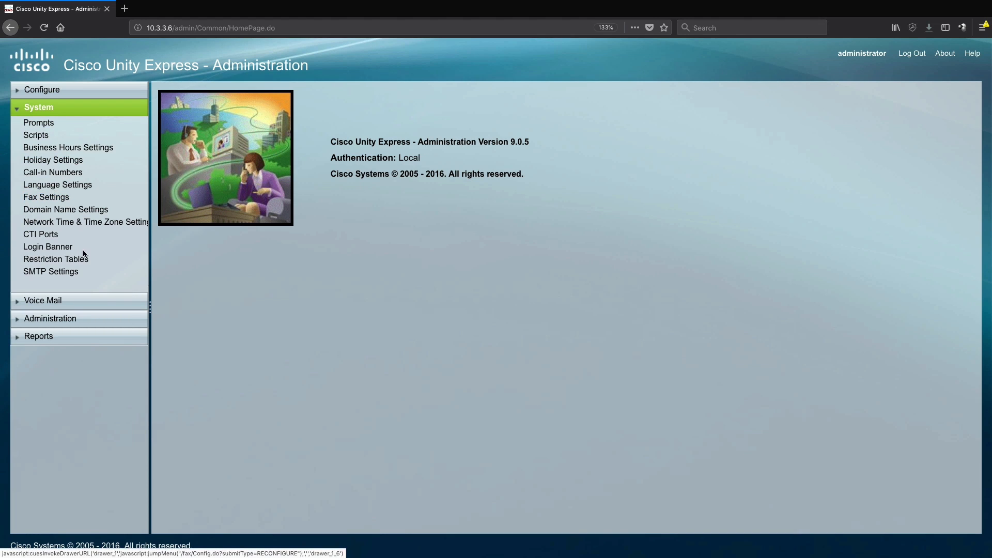
click(139, 301)
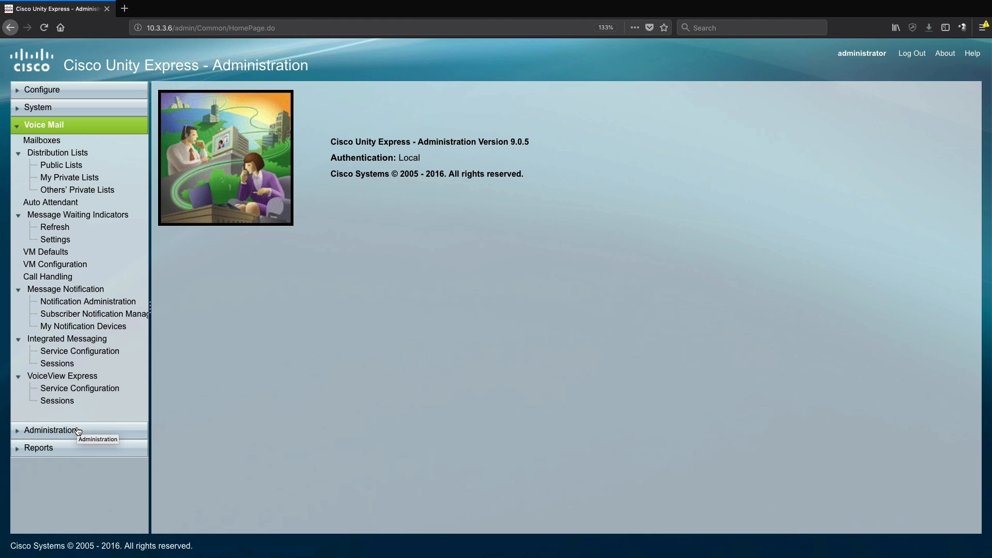
click(78, 431)
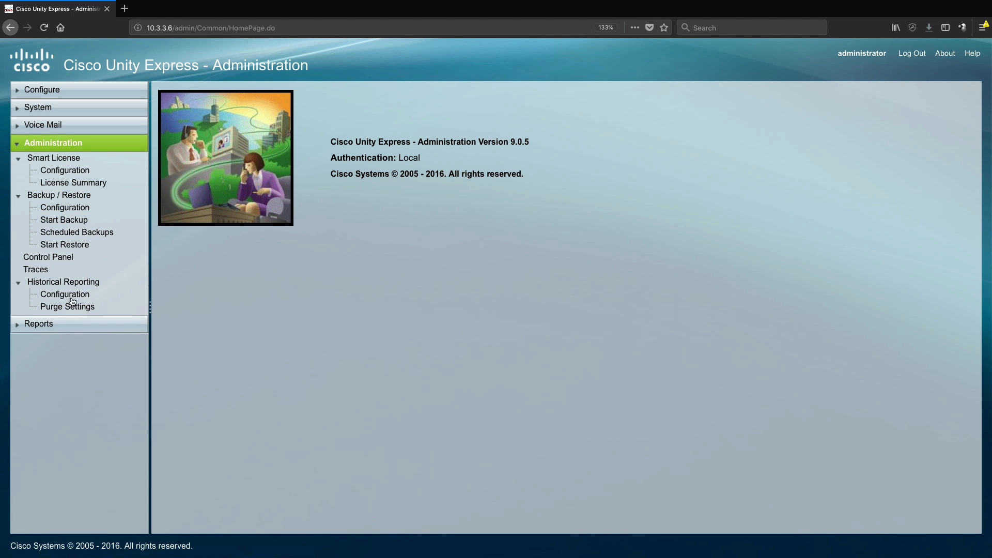
click(49, 323)
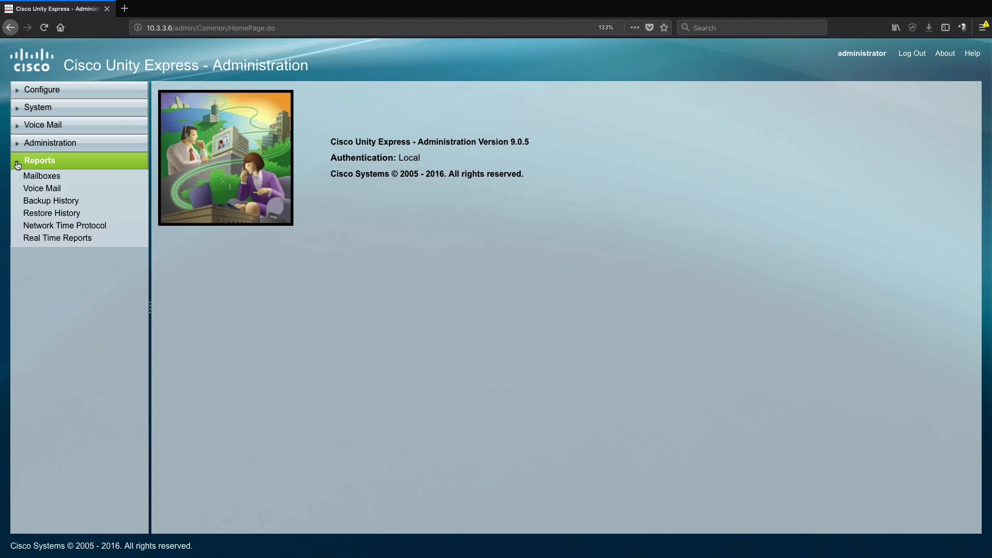
click(18, 165)
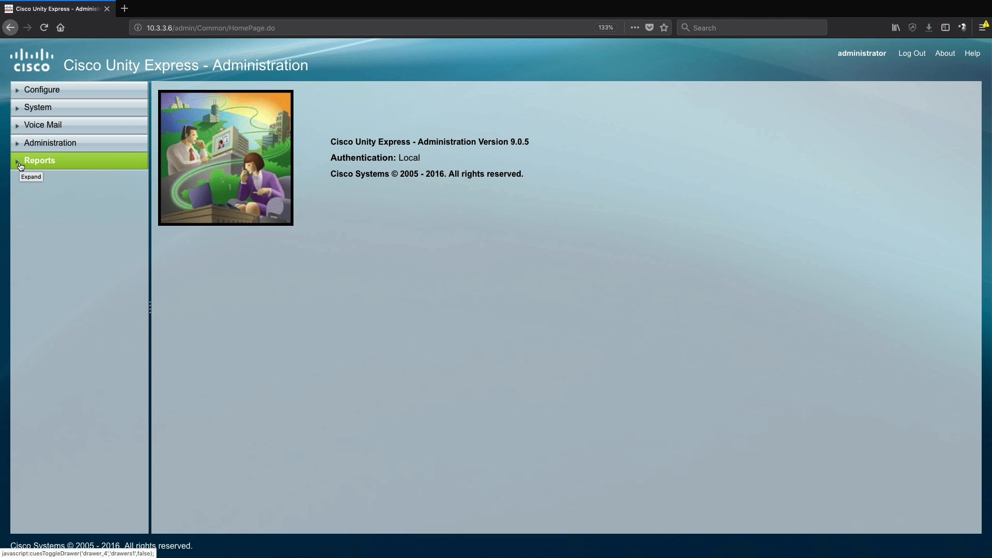